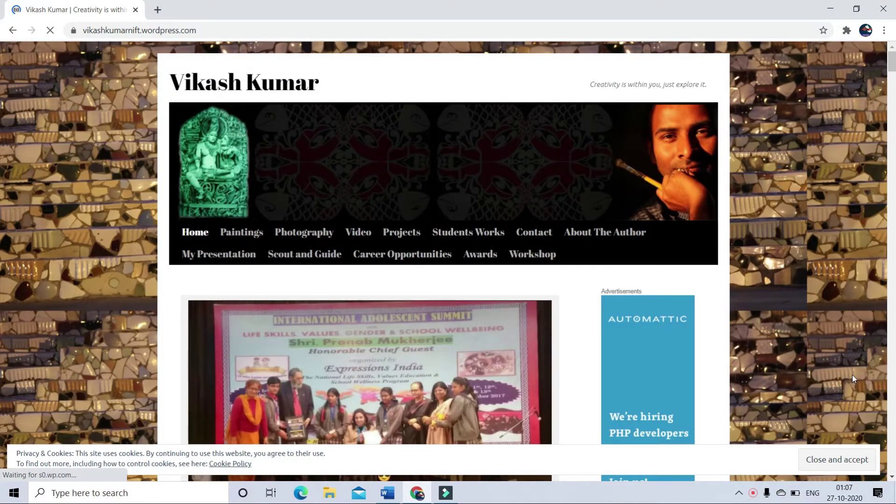
Step: Dismiss the site's cookie notice and browse the Students Works page
{"action": "left_click", "coordinate": [826, 460]}
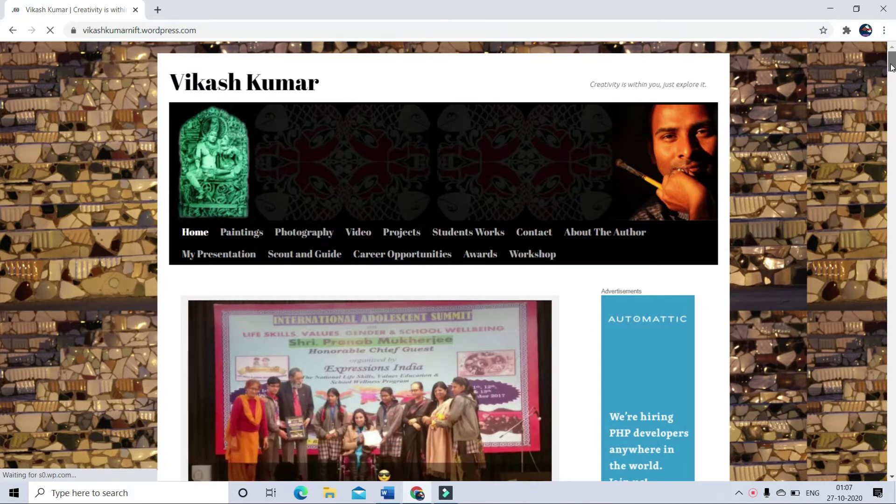
{"action": "left_click_drag", "start_coordinate": [891, 67], "coordinate": [1, 75]}
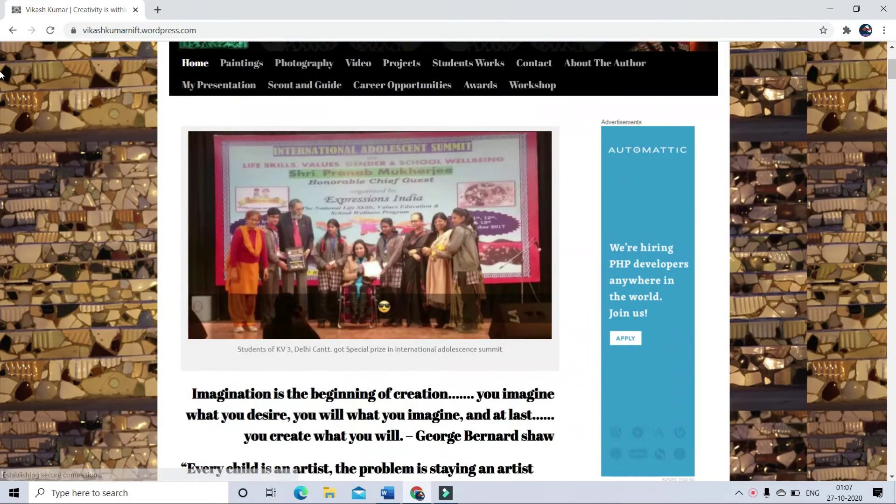
{"action": "left_click", "coordinate": [443, 71]}
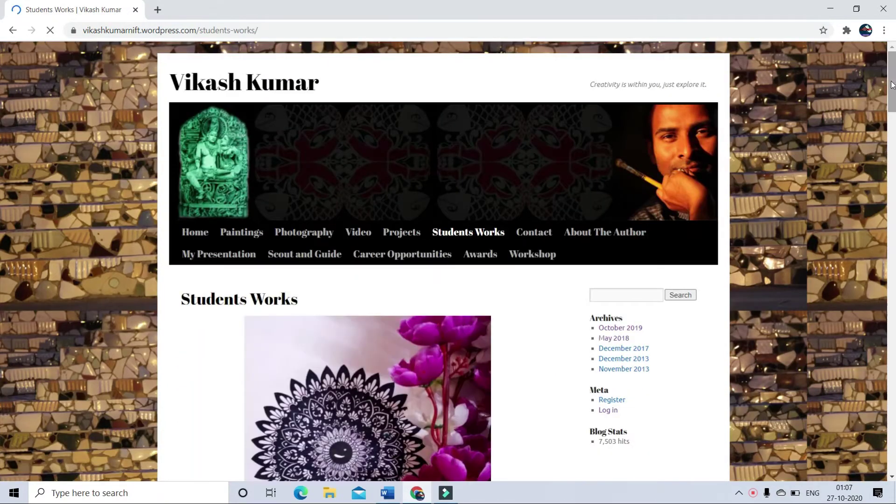
{"action": "scroll", "coordinate": [1, 112], "scroll_direction": "down", "scroll_amount": 8}
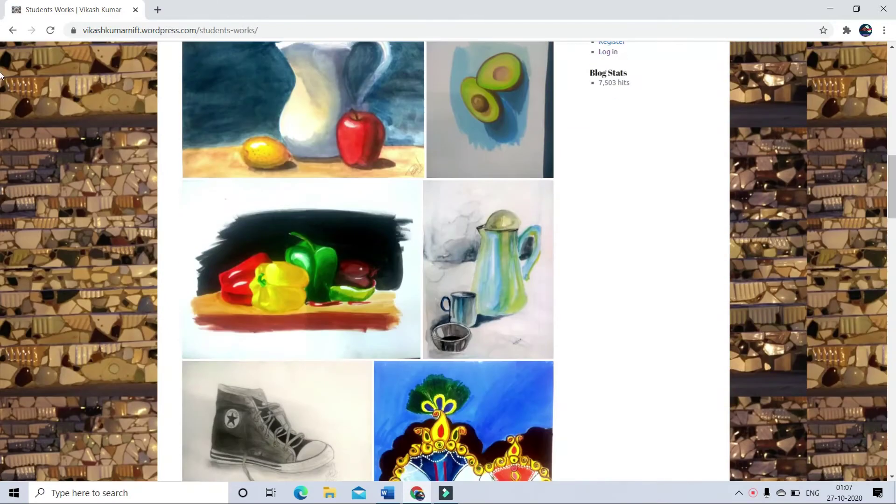
{"action": "left_click_drag", "start_coordinate": [890, 185], "coordinate": [890, 79]}
Step: Open the Photography page and scroll through its workshop description and gallery
{"action": "left_click", "coordinate": [316, 234]}
{"action": "scroll", "coordinate": [891, 90], "scroll_direction": "down", "scroll_amount": 10}
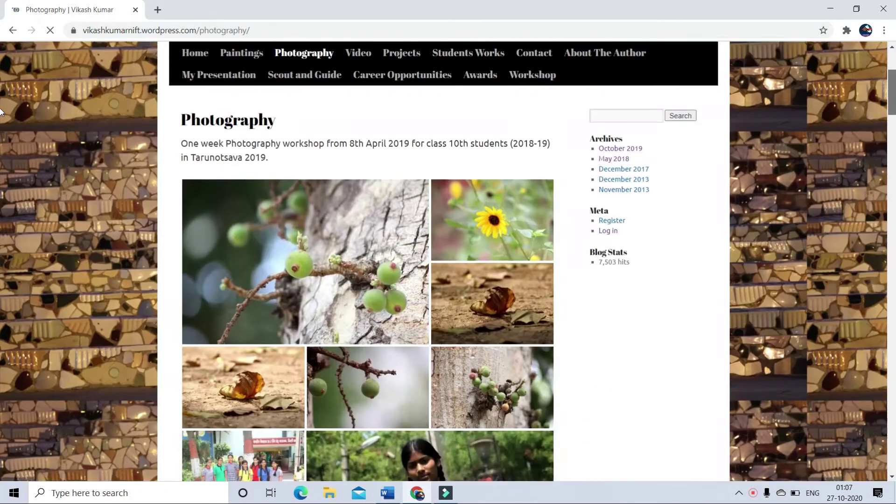
{"action": "scroll", "coordinate": [1, 155], "scroll_direction": "down", "scroll_amount": 4}
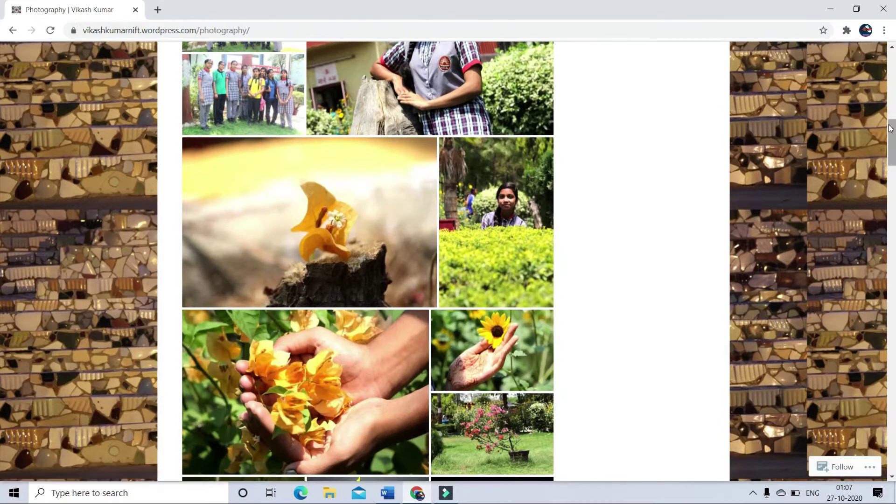
{"action": "left_click_drag", "start_coordinate": [892, 140], "coordinate": [889, 47]}
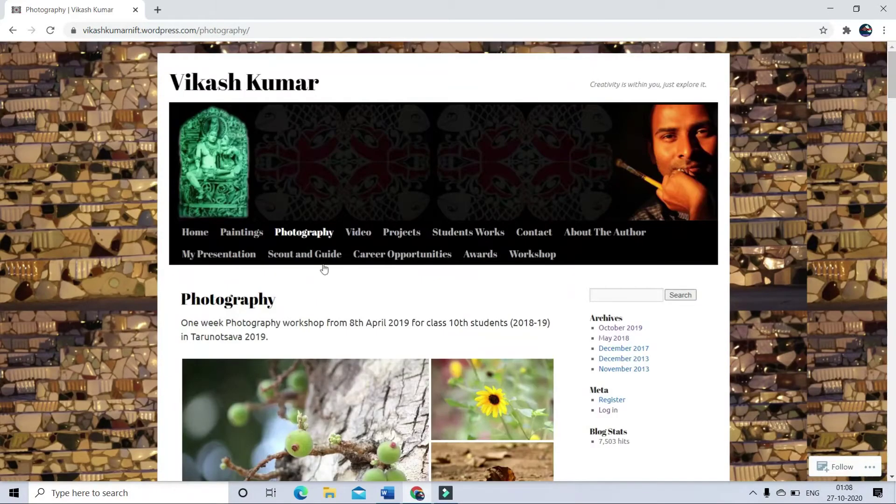
Step: Open the Workshop page and scroll through its content
{"action": "left_click", "coordinate": [524, 259]}
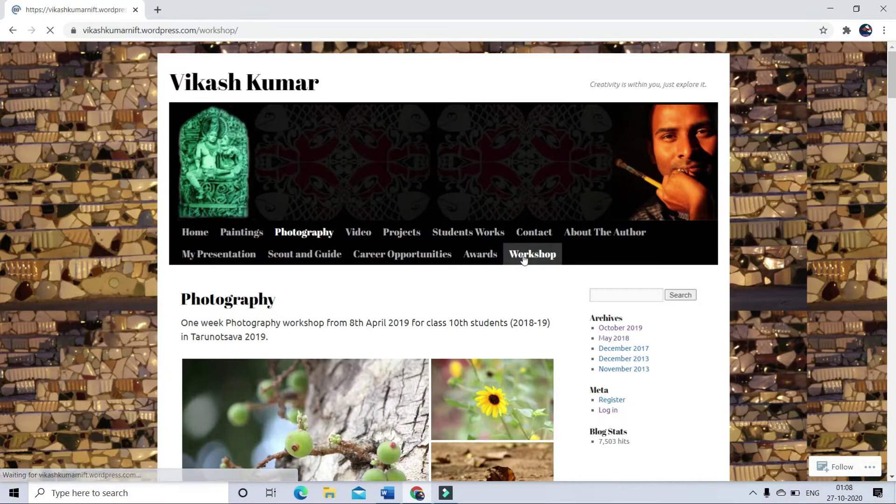
{"action": "scroll", "coordinate": [0, 148], "scroll_direction": "down", "scroll_amount": 2}
{"action": "scroll", "coordinate": [0, 149], "scroll_direction": "down", "scroll_amount": 12}
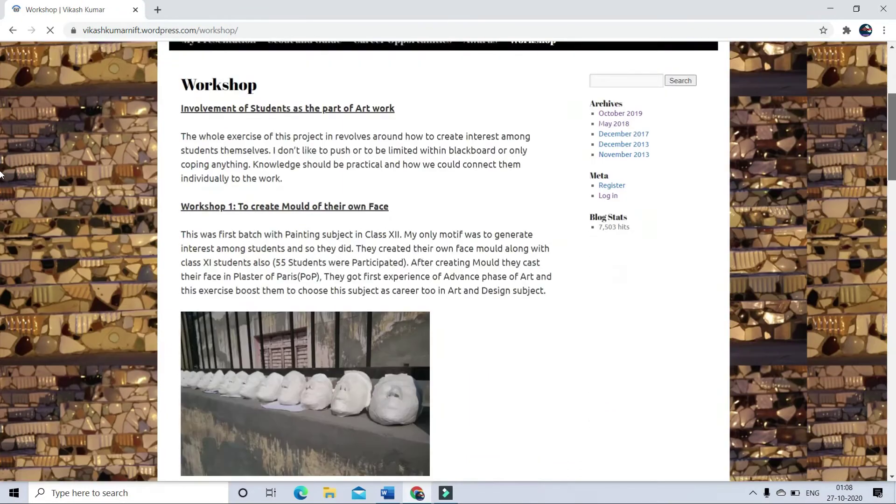
{"action": "scroll", "coordinate": [0, 259], "scroll_direction": "down", "scroll_amount": 7}
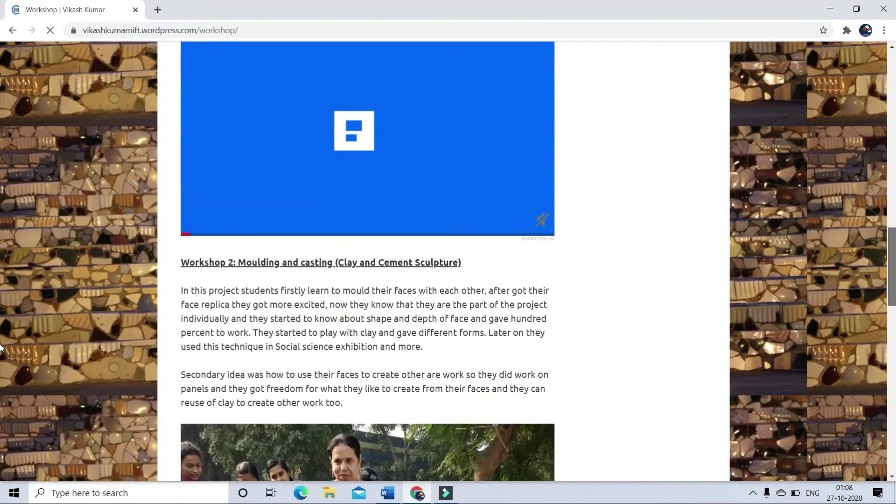
{"action": "scroll", "coordinate": [377, 180], "scroll_direction": "up", "scroll_amount": 20}
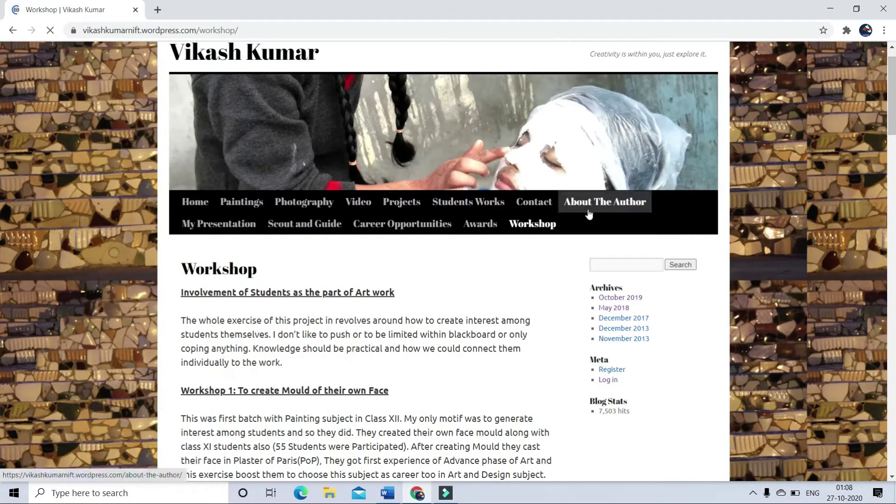
Step: Open the Video page and scroll through it
{"action": "left_click", "coordinate": [364, 206]}
{"action": "scroll", "coordinate": [892, 107], "scroll_direction": "down", "scroll_amount": 6}
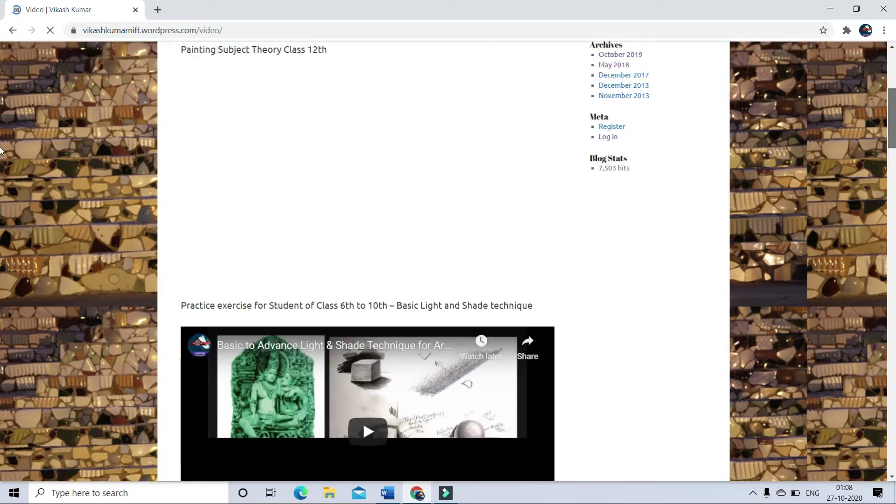
{"action": "scroll", "coordinate": [2, 144], "scroll_direction": "down", "scroll_amount": 2}
{"action": "scroll", "coordinate": [1, 140], "scroll_direction": "up", "scroll_amount": 2}
{"action": "left_click_drag", "start_coordinate": [892, 127], "coordinate": [892, 91]}
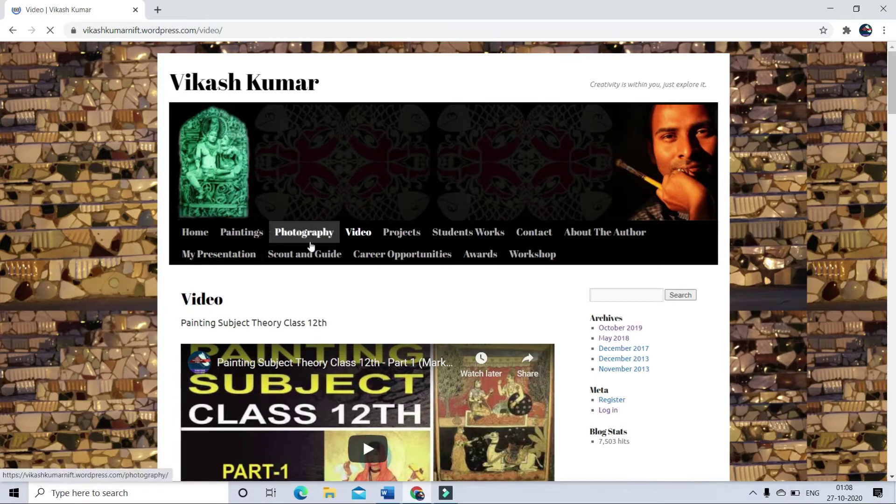
Step: Revisit the Students Works page, then return to the Workshop page
{"action": "left_click", "coordinate": [466, 238]}
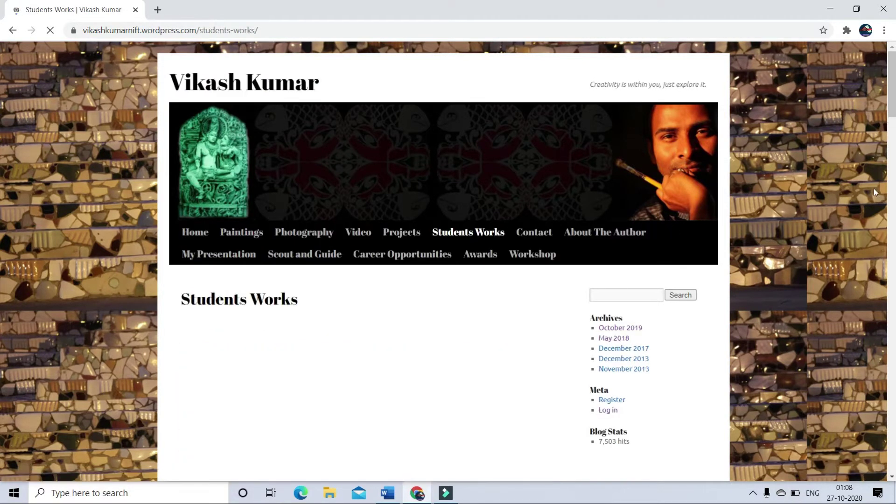
{"action": "scroll", "coordinate": [893, 145], "scroll_direction": "down", "scroll_amount": 2}
{"action": "scroll", "coordinate": [894, 145], "scroll_direction": "down", "scroll_amount": 5}
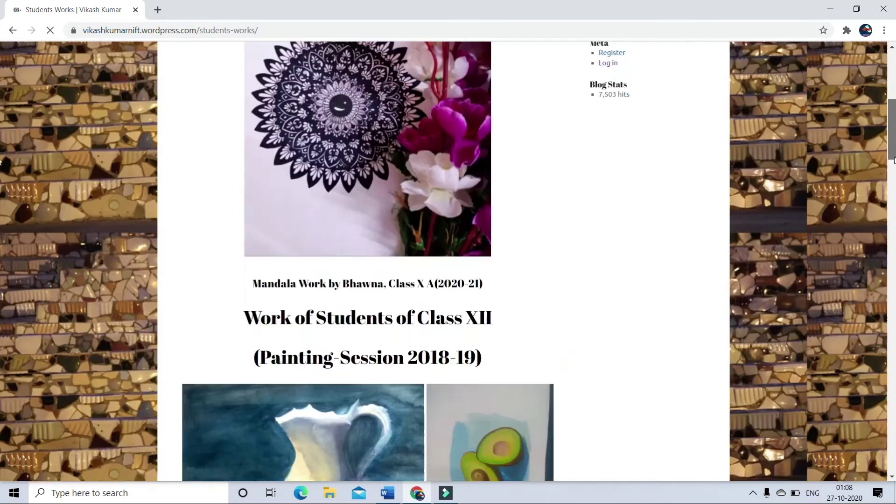
{"action": "scroll", "coordinate": [893, 145], "scroll_direction": "up", "scroll_amount": 7}
{"action": "left_click", "coordinate": [541, 259]}
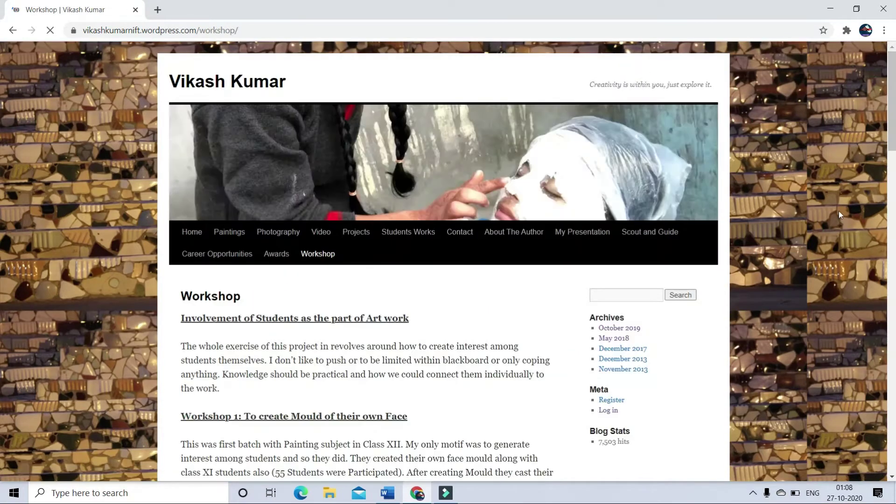
{"action": "scroll", "coordinate": [893, 121], "scroll_direction": "down", "scroll_amount": 3}
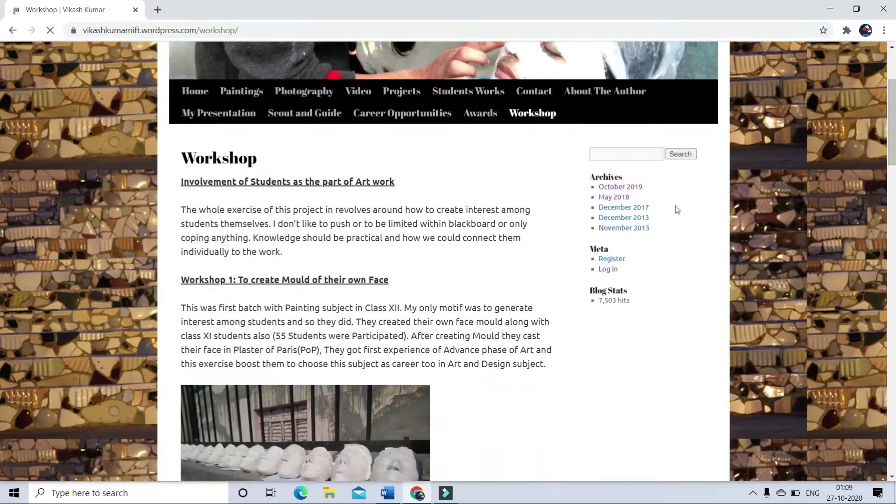
Step: Browse the October 2019, November 2013, December 2013 and December 2017 post archives
{"action": "left_click", "coordinate": [626, 187]}
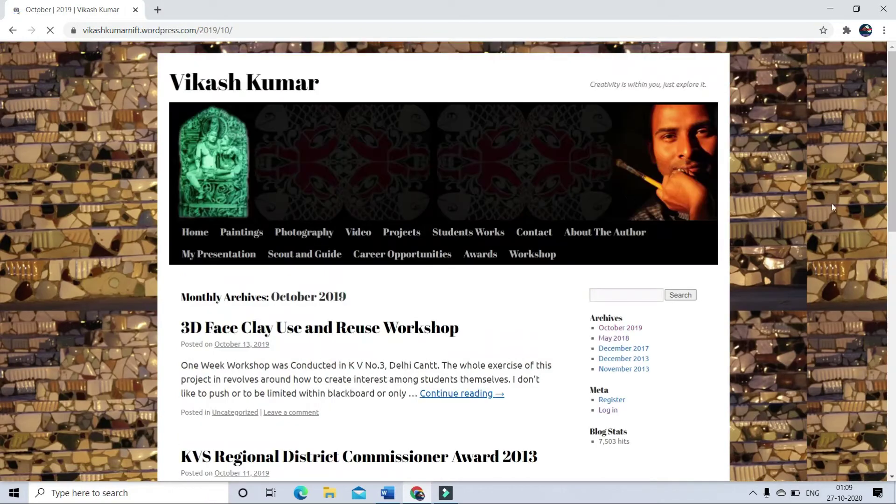
{"action": "scroll", "coordinate": [1, 230], "scroll_direction": "down", "scroll_amount": 3}
{"action": "scroll", "coordinate": [1, 230], "scroll_direction": "down", "scroll_amount": 4}
{"action": "scroll", "coordinate": [630, 244], "scroll_direction": "up", "scroll_amount": 5}
{"action": "left_click", "coordinate": [629, 242]}
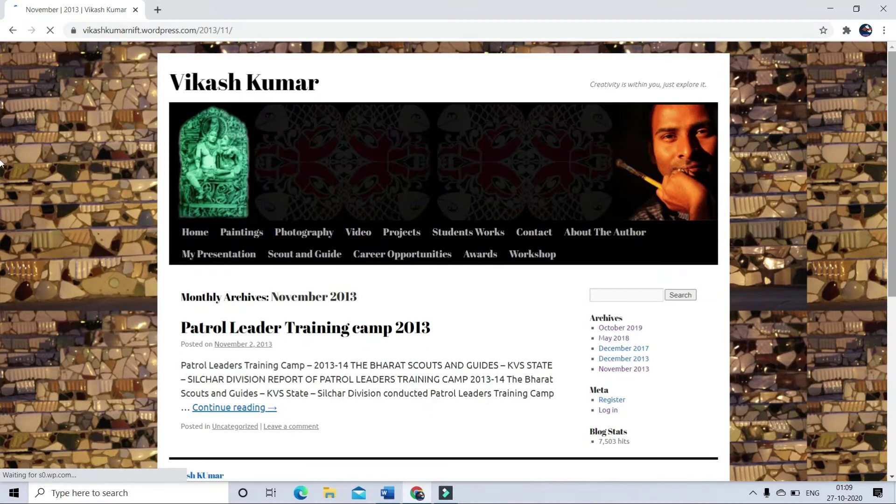
{"action": "scroll", "coordinate": [2, 77], "scroll_direction": "down", "scroll_amount": 2}
{"action": "left_click", "coordinate": [614, 256]}
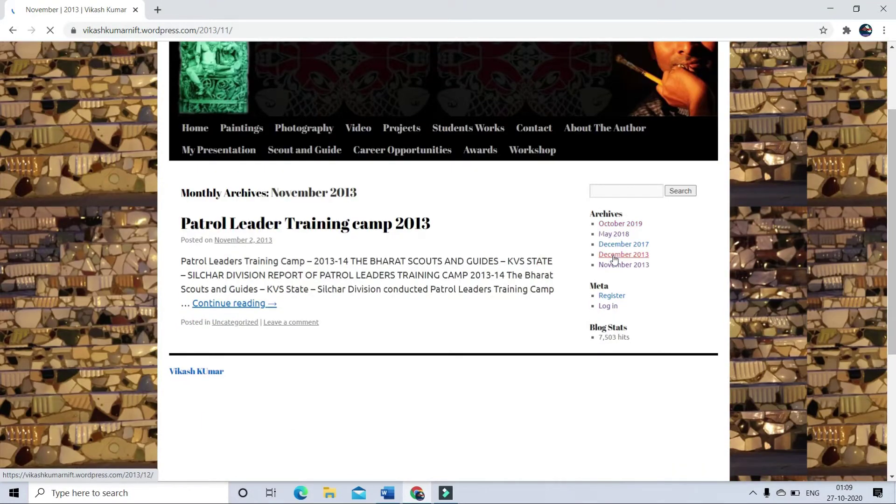
{"action": "scroll", "coordinate": [639, 169], "scroll_direction": "down", "scroll_amount": 2}
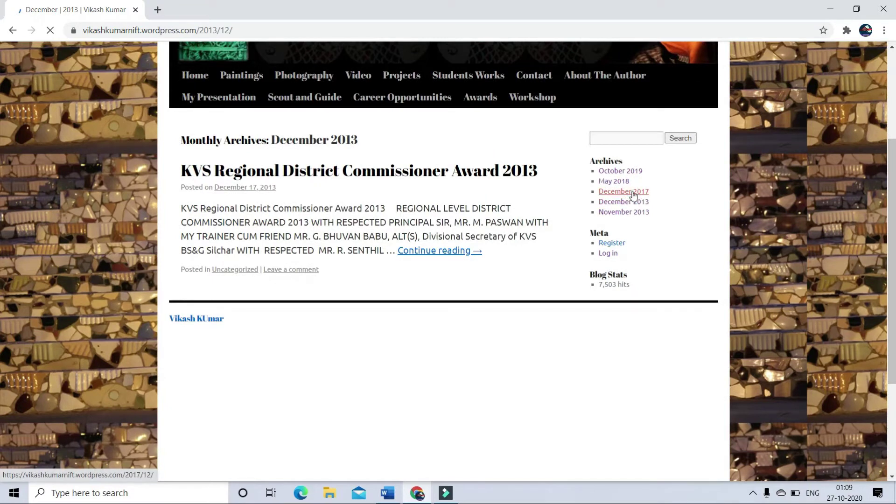
{"action": "left_click", "coordinate": [626, 192]}
{"action": "scroll", "coordinate": [747, 211], "scroll_direction": "down", "scroll_amount": 4}
{"action": "scroll", "coordinate": [663, 327], "scroll_direction": "up", "scroll_amount": 4}
{"action": "left_click", "coordinate": [609, 372]}
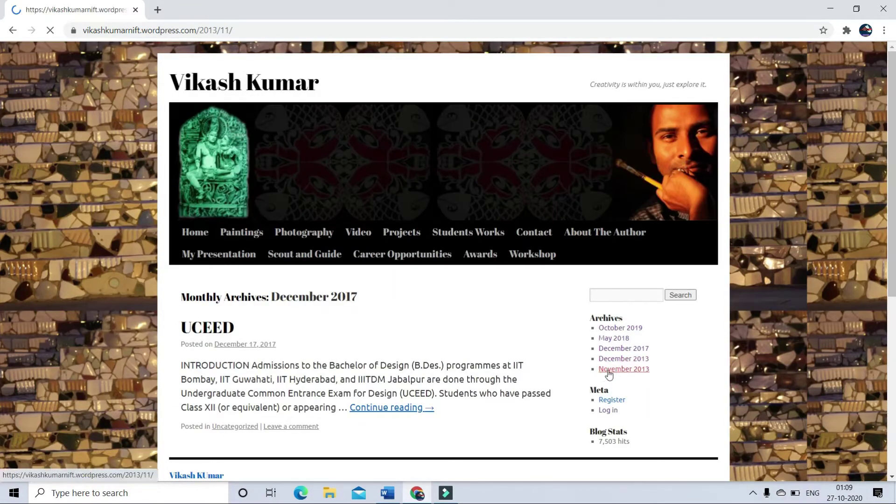
Step: Open the Scout and Guide page and scroll to its photo gallery
{"action": "left_click", "coordinate": [305, 254]}
{"action": "scroll", "coordinate": [894, 164], "scroll_direction": "down", "scroll_amount": 2}
{"action": "scroll", "coordinate": [894, 164], "scroll_direction": "down", "scroll_amount": 12}
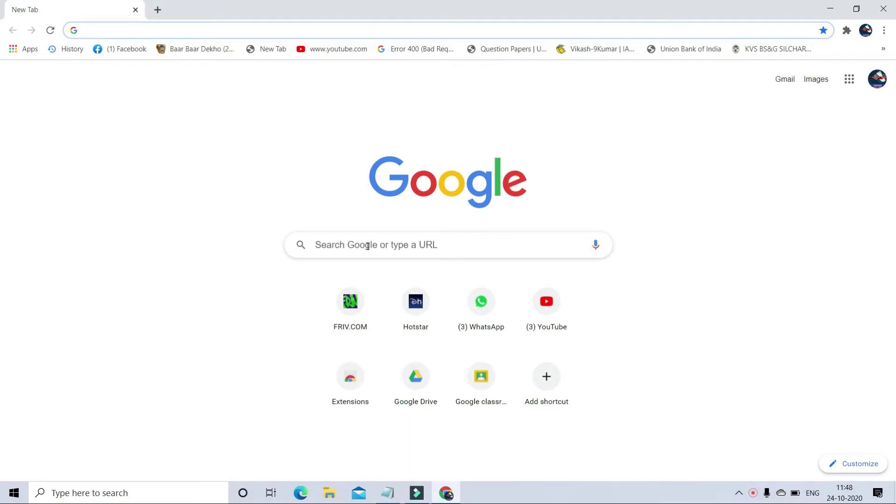
{"action": "left_click", "coordinate": [299, 30]}
{"action": "type", "text": "www."}
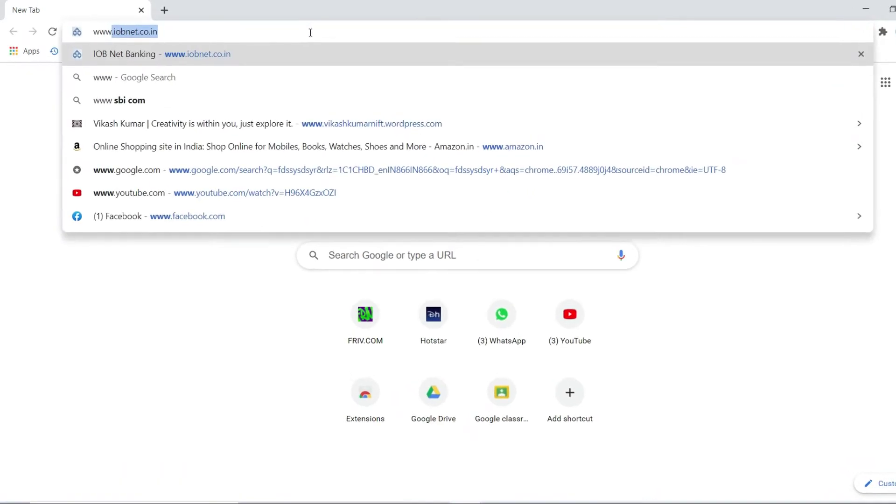
{"action": "type", "text": "wordpress"}
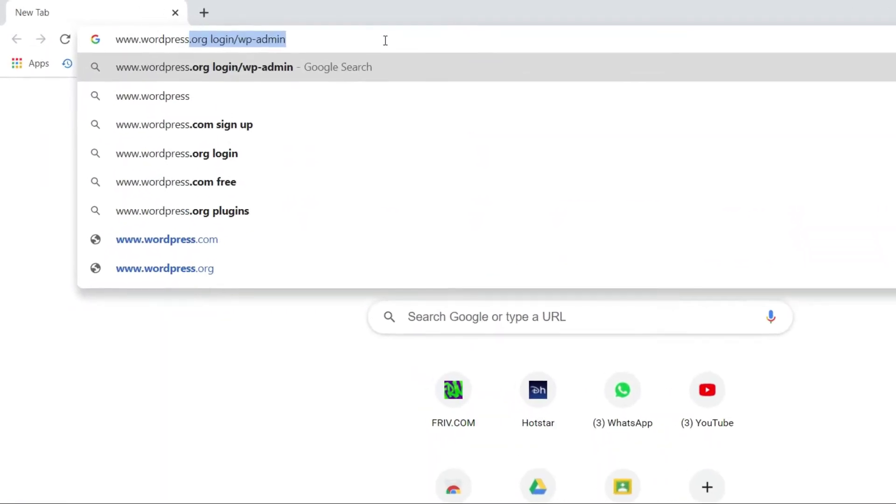
{"action": "type", "text": ".com"}
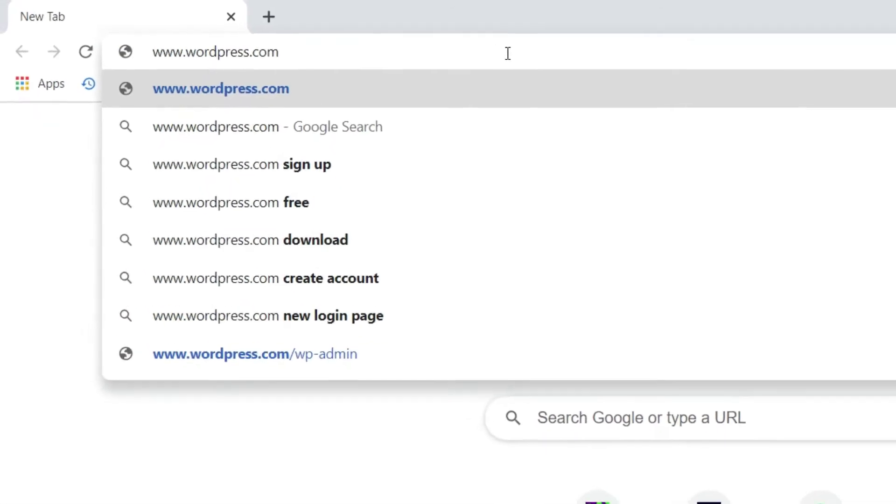
{"action": "key", "text": "Return"}
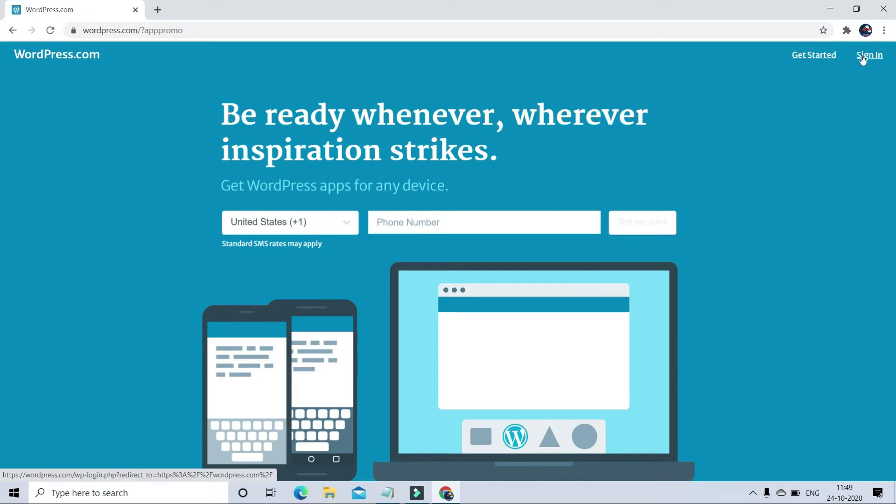
Step: Open the sign-up page in a new tab and enter the new Gmail address, fixing the mistyped start
{"action": "middle_click", "coordinate": [825, 59]}
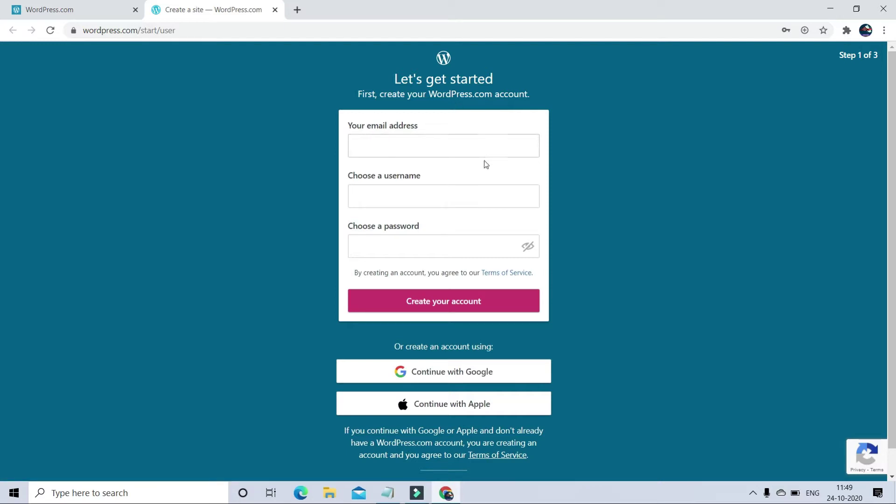
{"action": "left_click", "coordinate": [417, 147]}
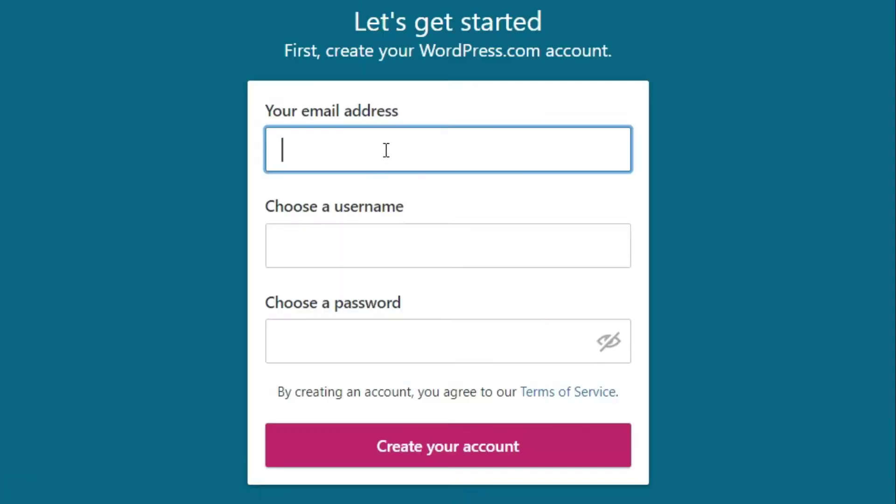
{"action": "type", "text": "KVS"}
{"action": "key", "text": "BackSpace"}
{"action": "key", "text": "BackSpace"}
{"action": "key", "text": "BackSpace"}
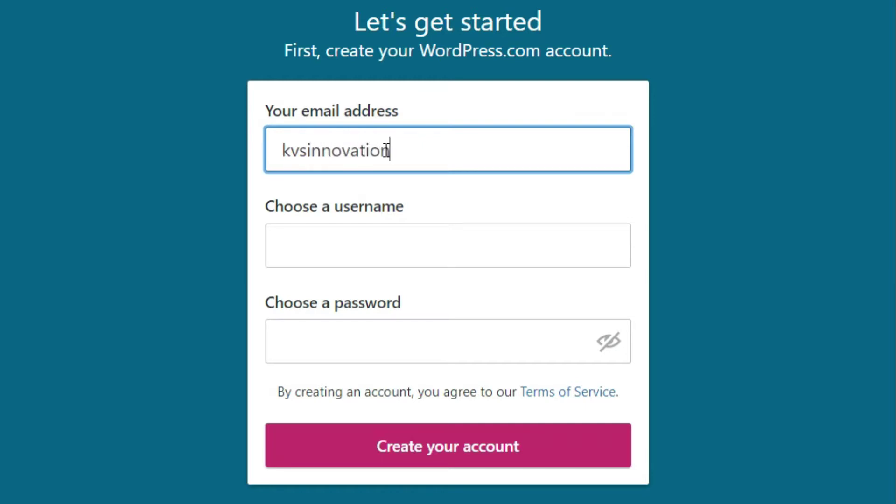
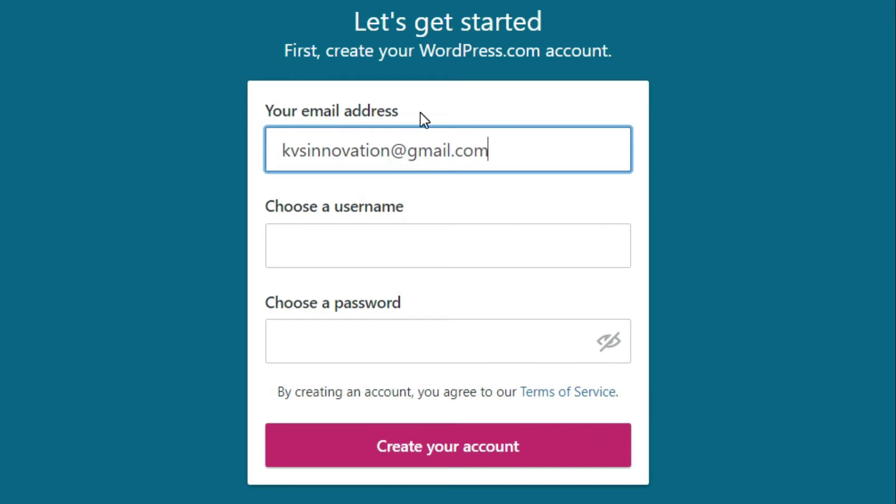
{"action": "left_click", "coordinate": [396, 243]}
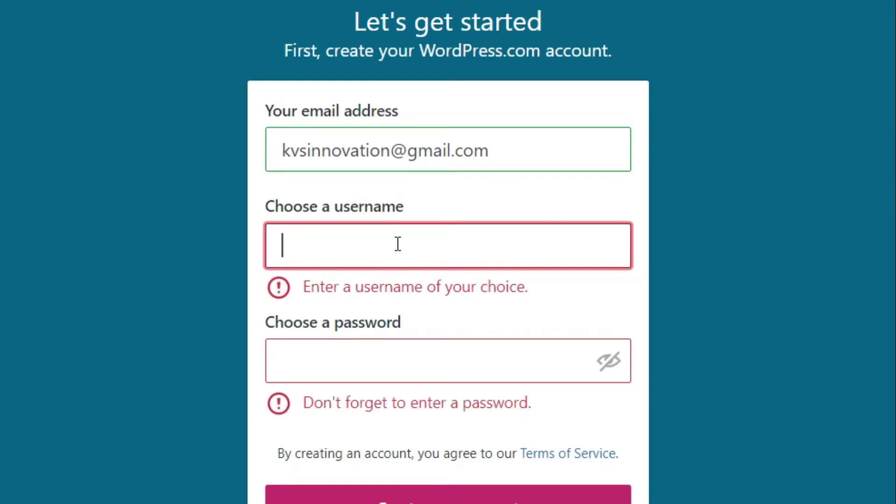
Step: Try 'Innovation for Education' as the username, then prefix it with 'my' once it's reported taken
{"action": "type", "text": "l"}
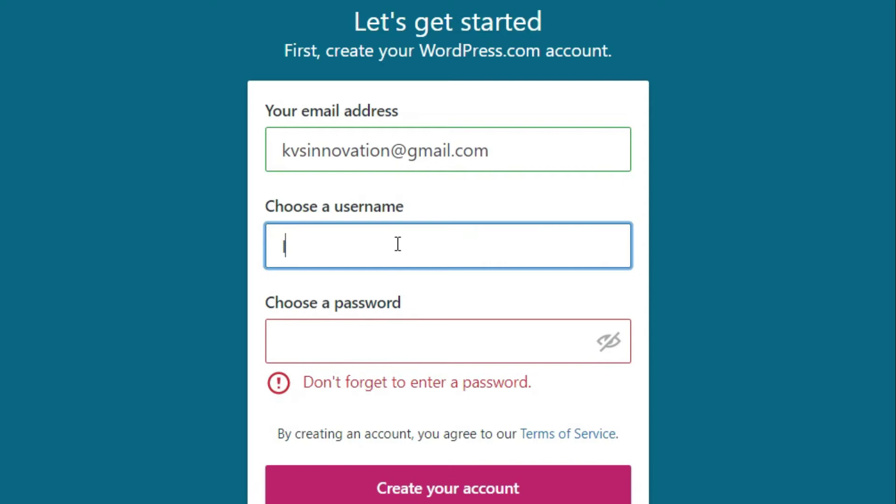
{"action": "type", "text": "nnovation"}
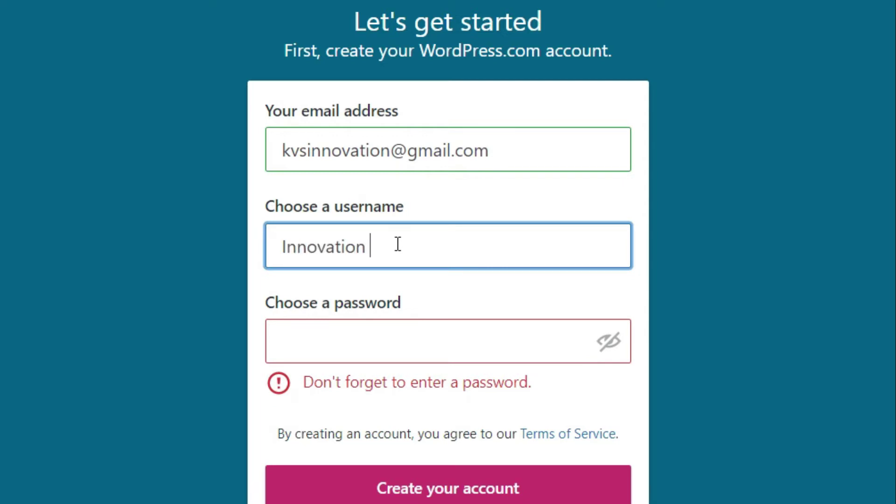
{"action": "type", "text": " for Education"}
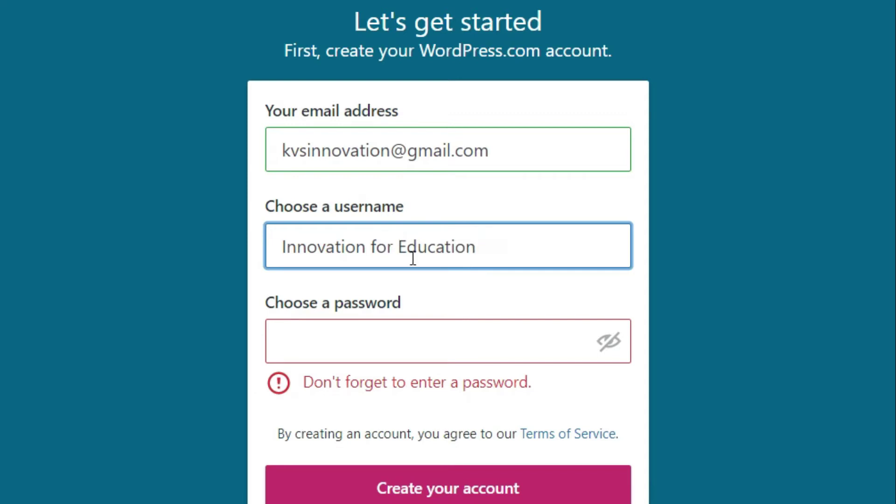
{"action": "left_click", "coordinate": [406, 344]}
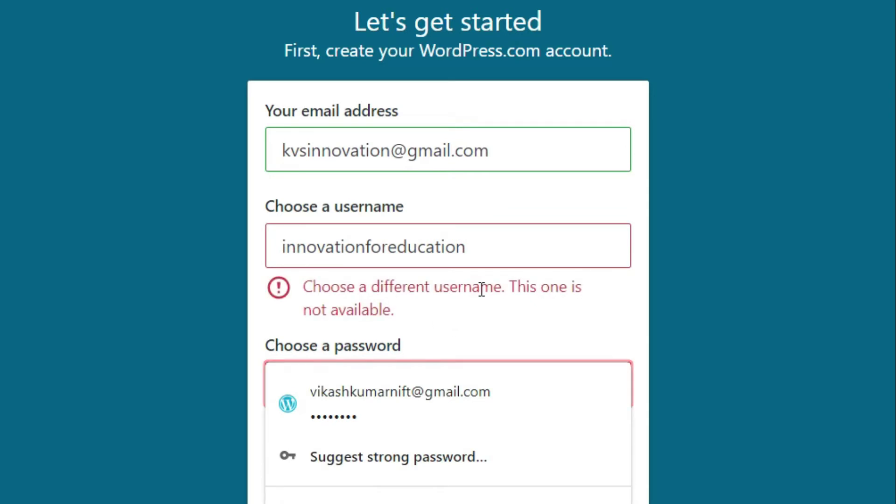
{"action": "left_click", "coordinate": [454, 307]}
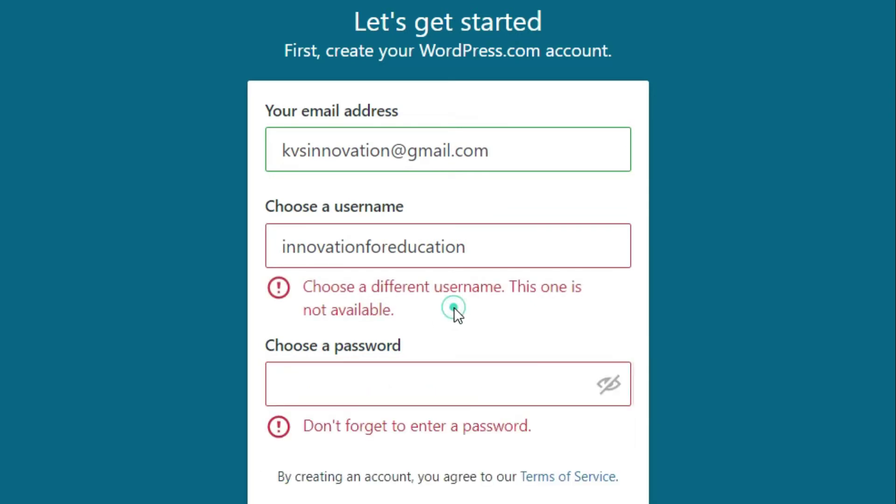
{"action": "left_click", "coordinate": [365, 248]}
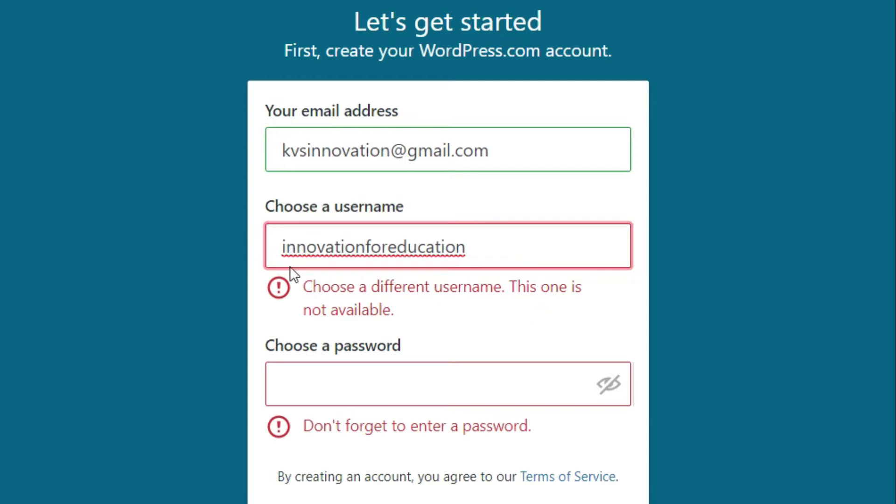
{"action": "left_click", "coordinate": [474, 243]}
{"action": "left_click", "coordinate": [284, 246]}
{"action": "type", "text": "my"}
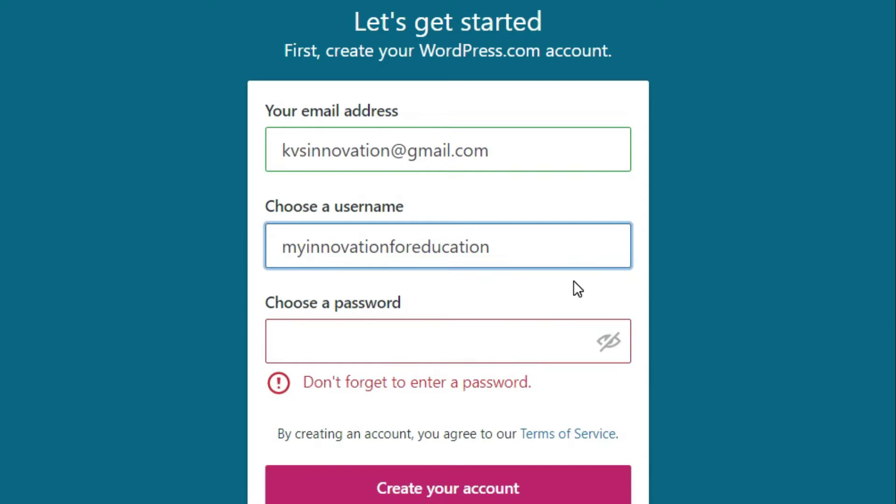
{"action": "left_click", "coordinate": [814, 281]}
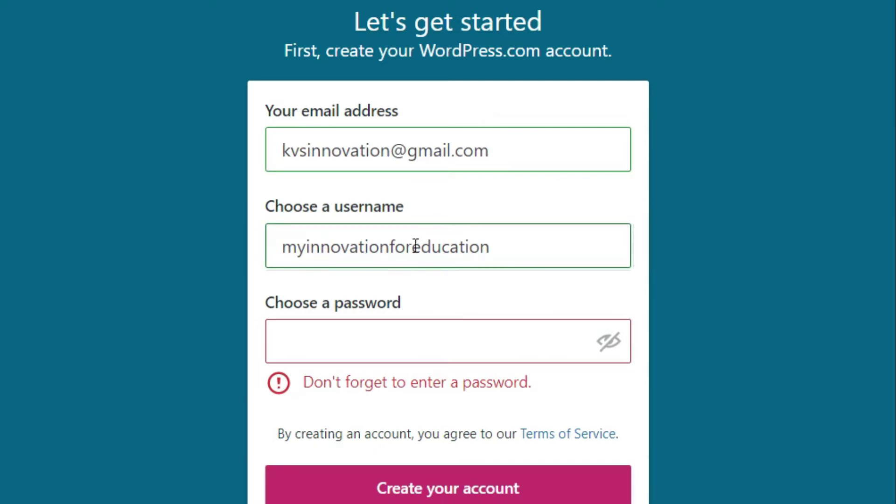
{"action": "left_click", "coordinate": [337, 248]}
Step: Enter an account password and submit the form with Create your account
{"action": "left_click", "coordinate": [517, 246]}
{"action": "left_click", "coordinate": [394, 332]}
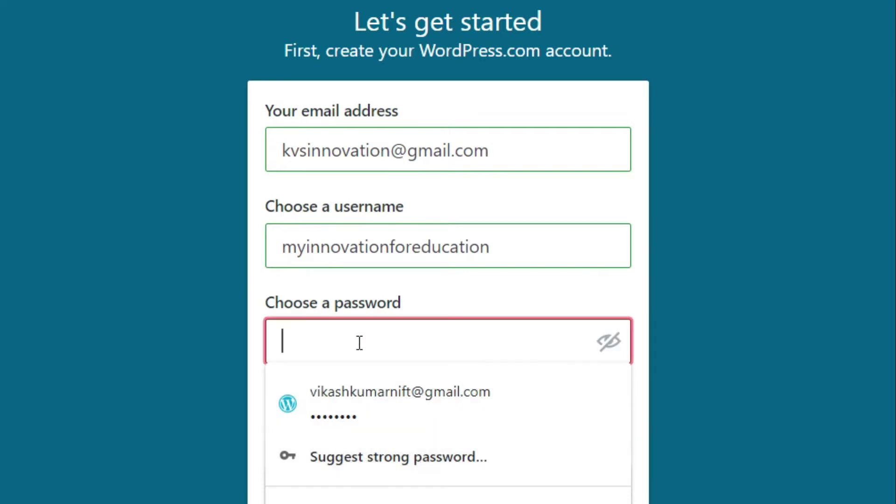
{"action": "left_click", "coordinate": [356, 341]}
{"action": "type", "text": "••"}
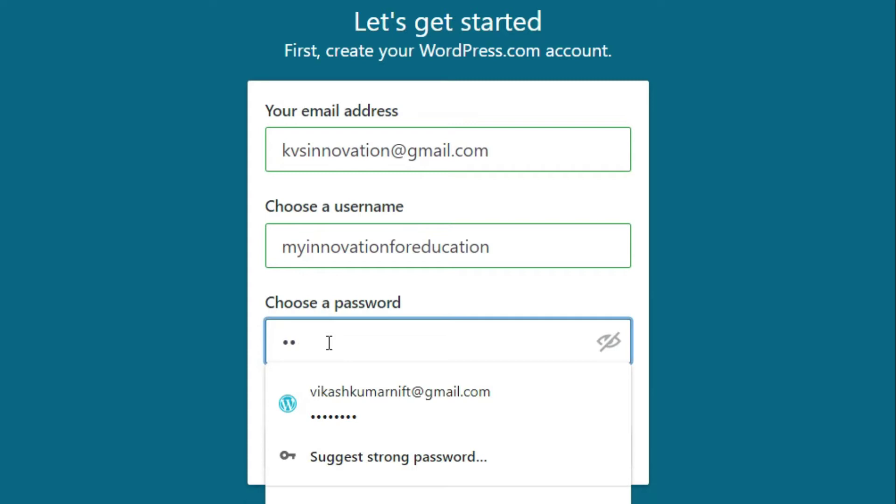
{"action": "type", "text": "•••••••••••"}
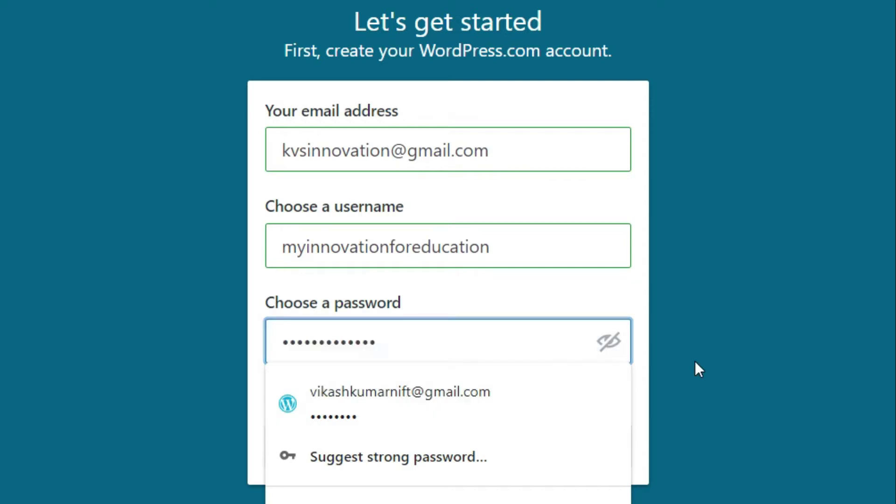
{"action": "left_click", "coordinate": [790, 337]}
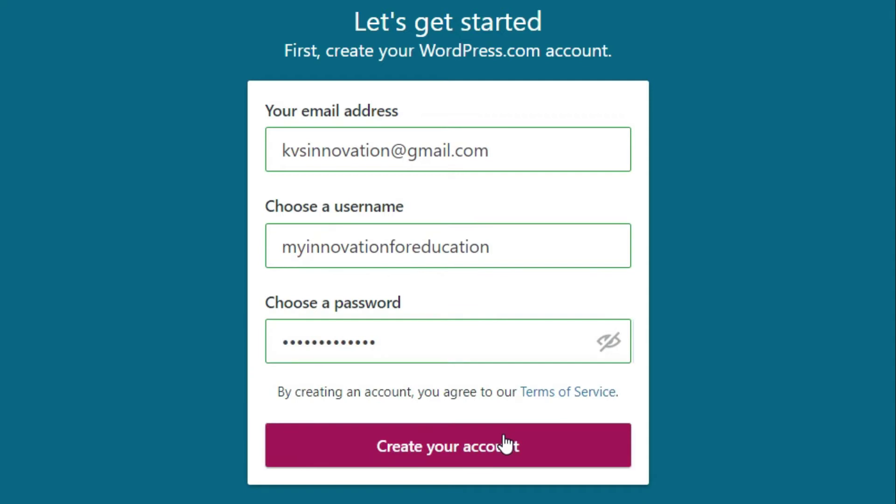
{"action": "left_click", "coordinate": [442, 452]}
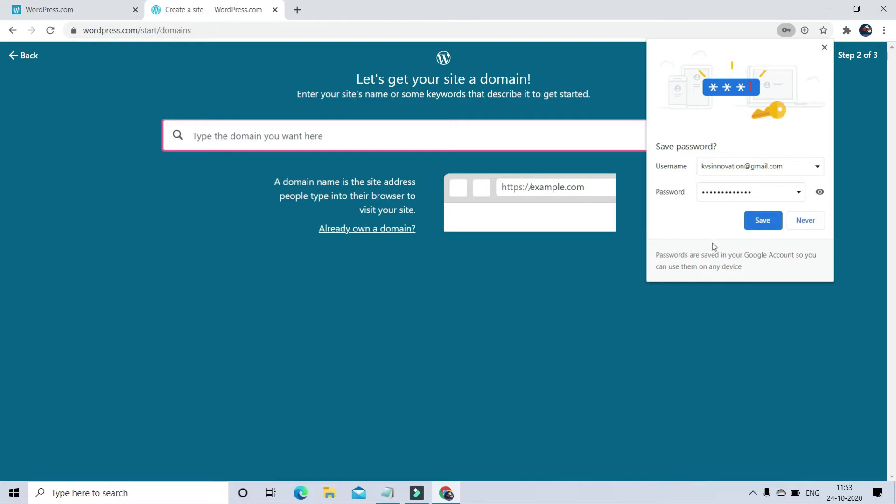
Step: Save the login in Chrome and search domains for 'education'
{"action": "left_click", "coordinate": [764, 223]}
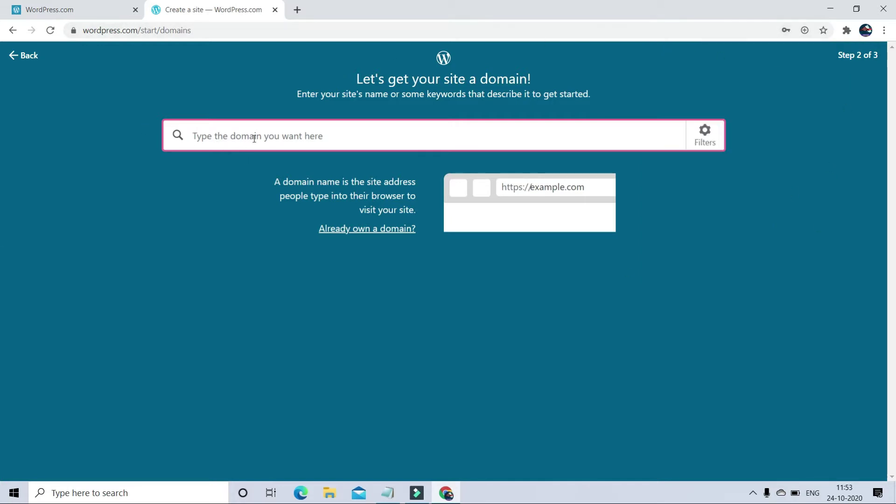
{"action": "left_click", "coordinate": [841, 55]}
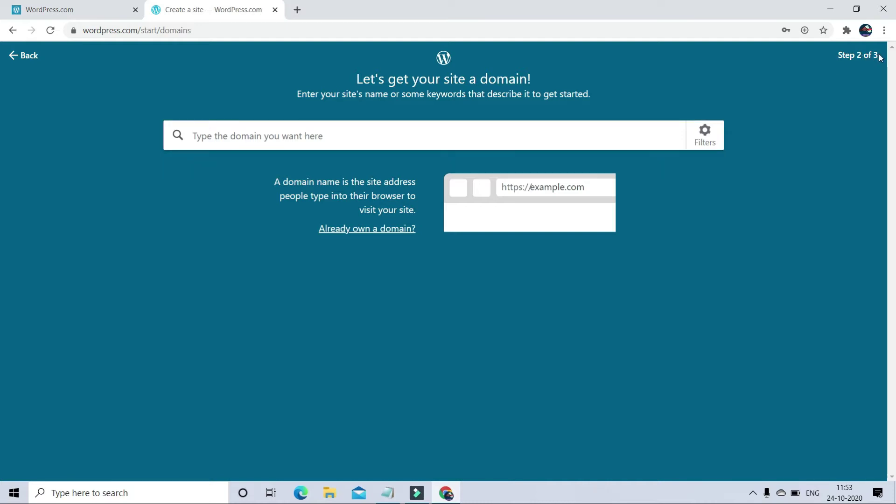
{"action": "left_click", "coordinate": [252, 135]}
{"action": "type", "text": "education"}
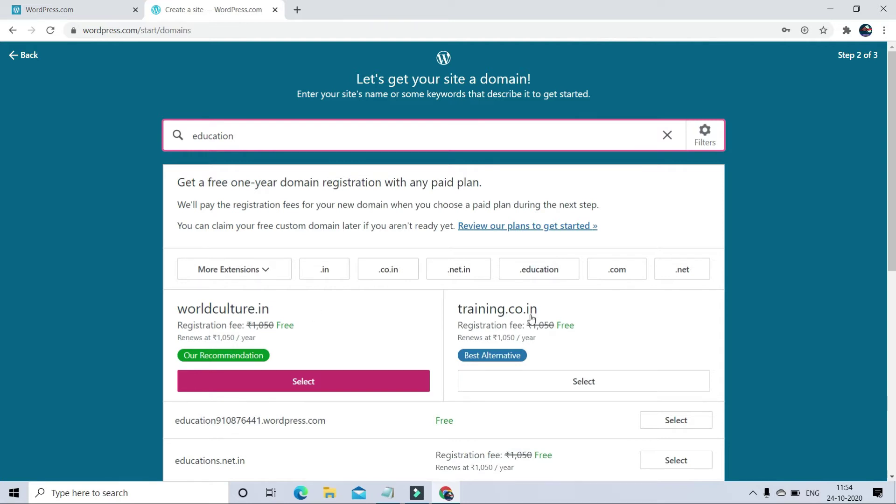
{"action": "scroll", "coordinate": [368, 347], "scroll_direction": "down", "scroll_amount": 1}
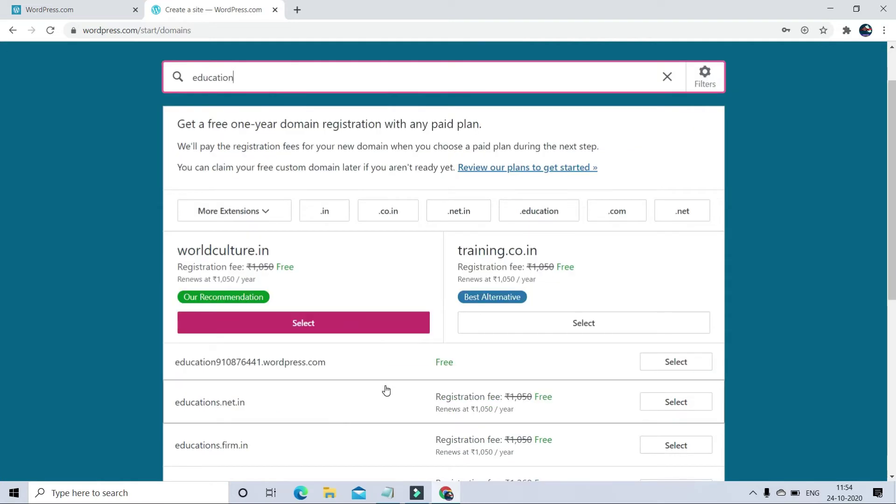
{"action": "scroll", "coordinate": [386, 390], "scroll_direction": "down", "scroll_amount": 7}
{"action": "scroll", "coordinate": [432, 420], "scroll_direction": "up", "scroll_amount": 8}
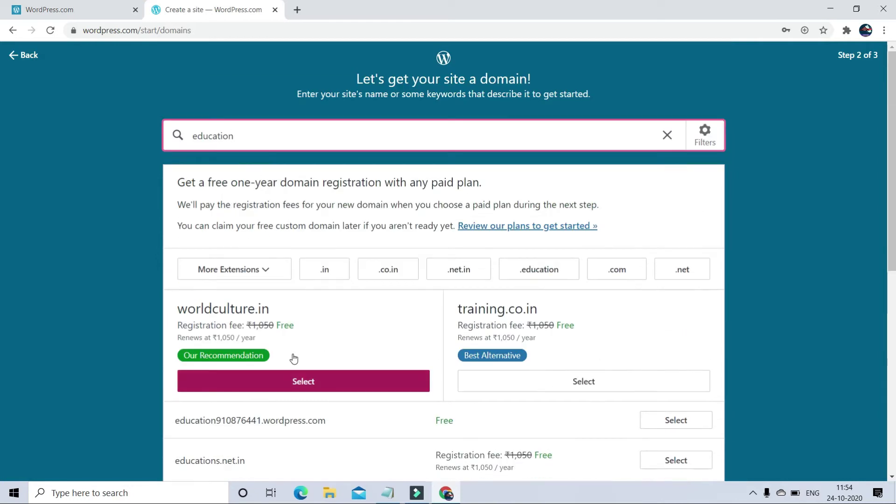
Step: Look through the domain extension list, then select the recommended worldculture.in
{"action": "left_click", "coordinate": [267, 271]}
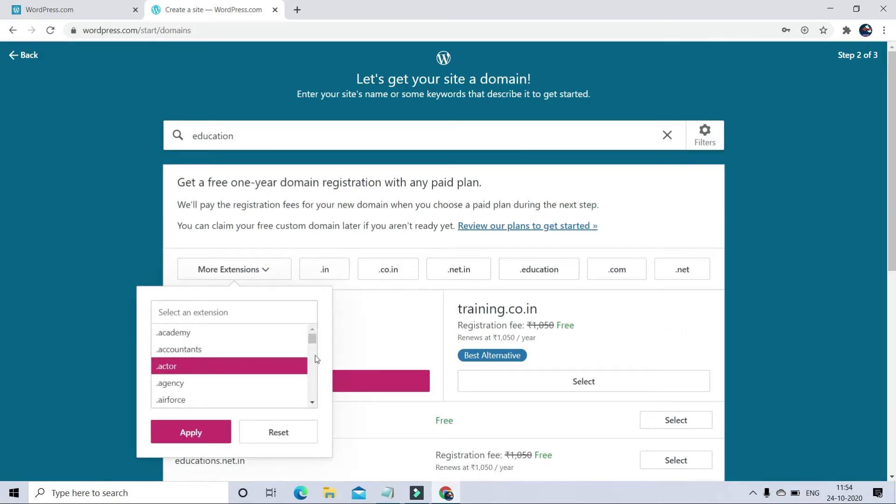
{"action": "left_click_drag", "start_coordinate": [312, 339], "coordinate": [311, 376]}
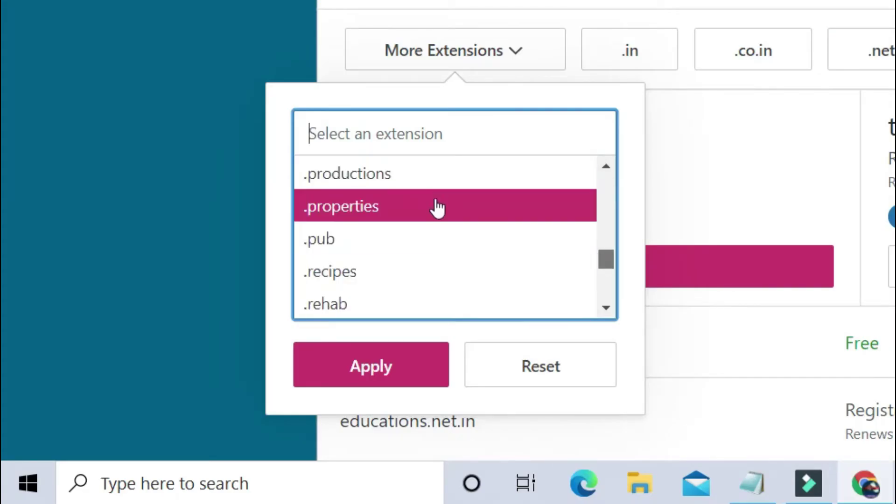
{"action": "left_click_drag", "start_coordinate": [605, 268], "coordinate": [604, 190]}
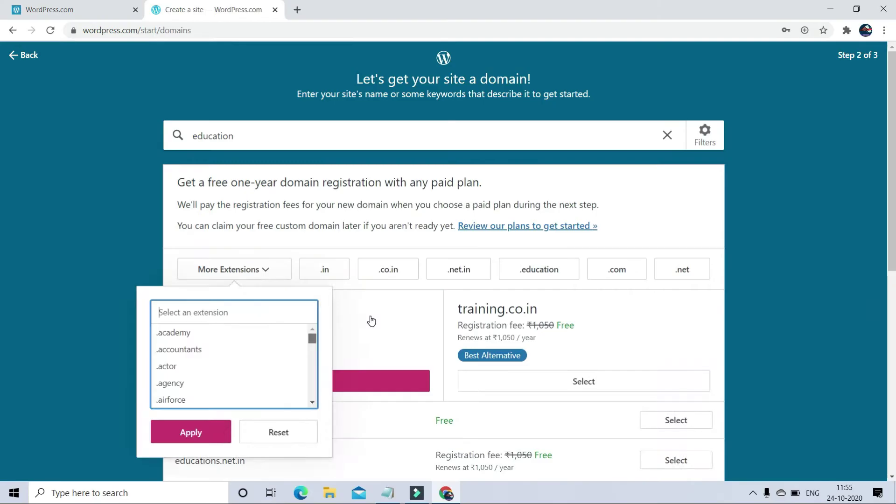
{"action": "left_click", "coordinate": [530, 65]}
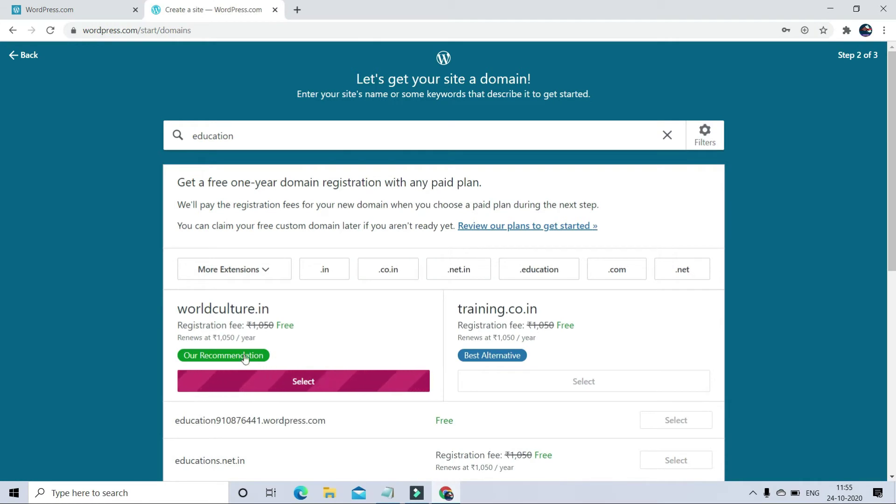
{"action": "scroll", "coordinate": [320, 369], "scroll_direction": "down", "scroll_amount": 2}
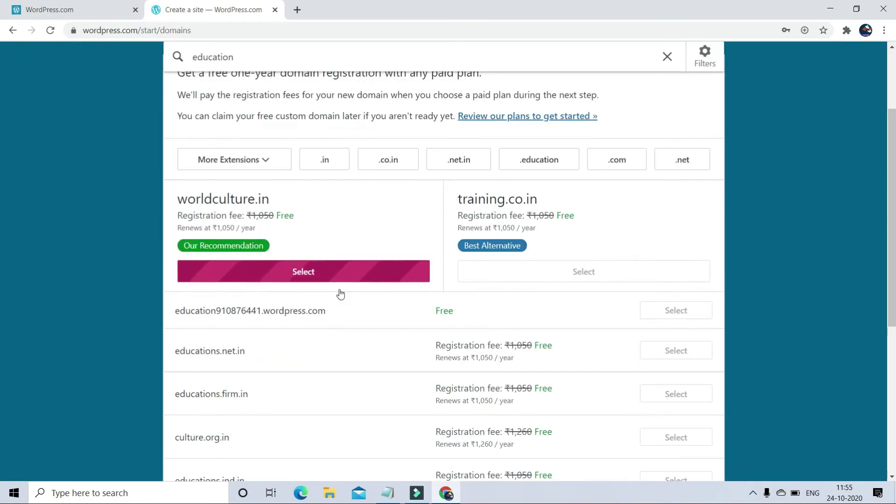
{"action": "left_click", "coordinate": [338, 273]}
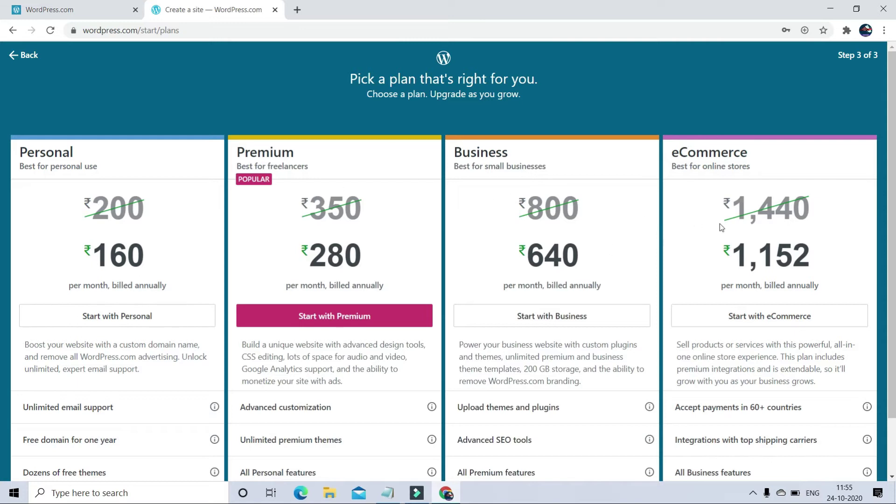
Step: Compare the plan cards, including Business's 200 GB storage, then start with a free site
{"action": "scroll", "coordinate": [54, 342], "scroll_direction": "down", "scroll_amount": 2}
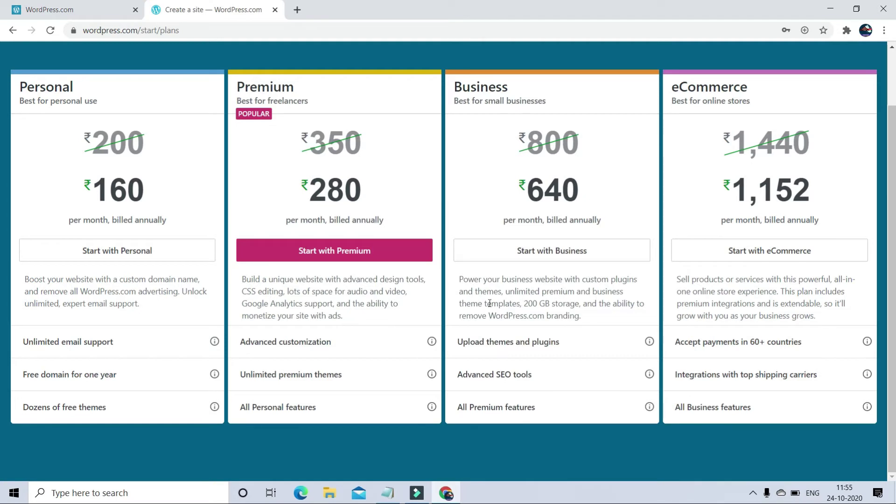
{"action": "left_click_drag", "start_coordinate": [524, 305], "coordinate": [575, 305]}
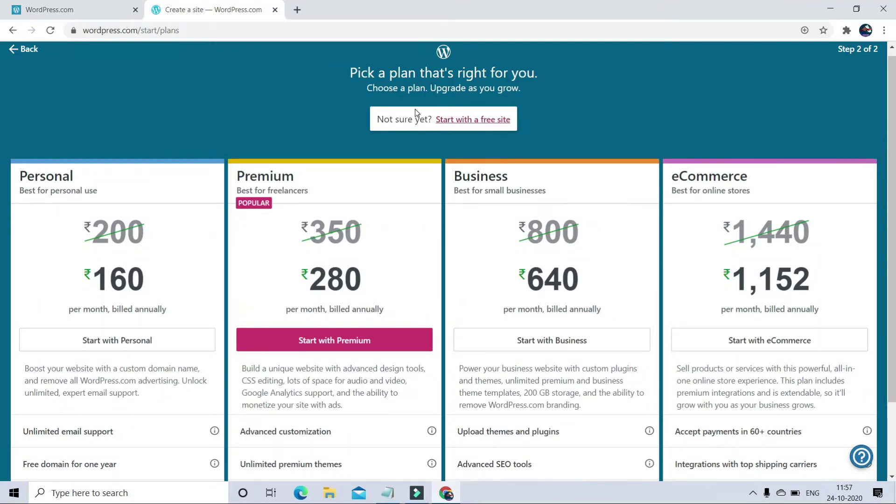
{"action": "left_click", "coordinate": [473, 120]}
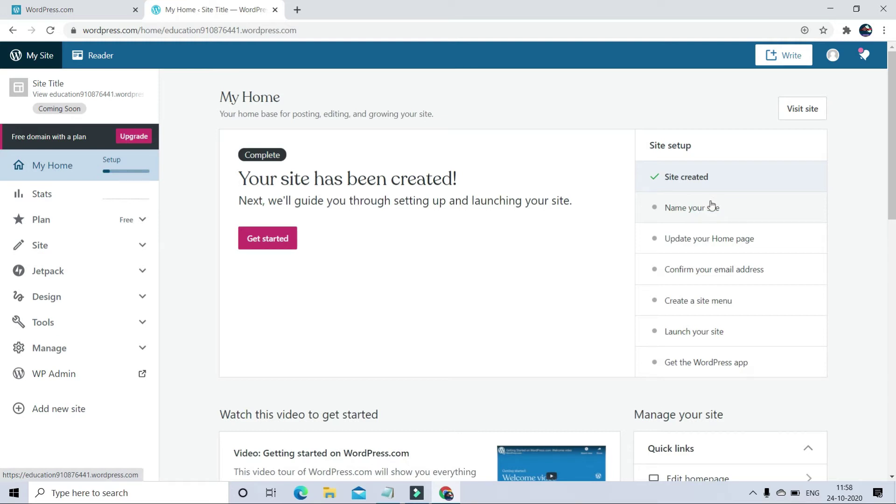
Step: Retitle the site 'Innovation for Education' in settings, then open custom address options in a new tab
{"action": "left_click", "coordinate": [710, 207]}
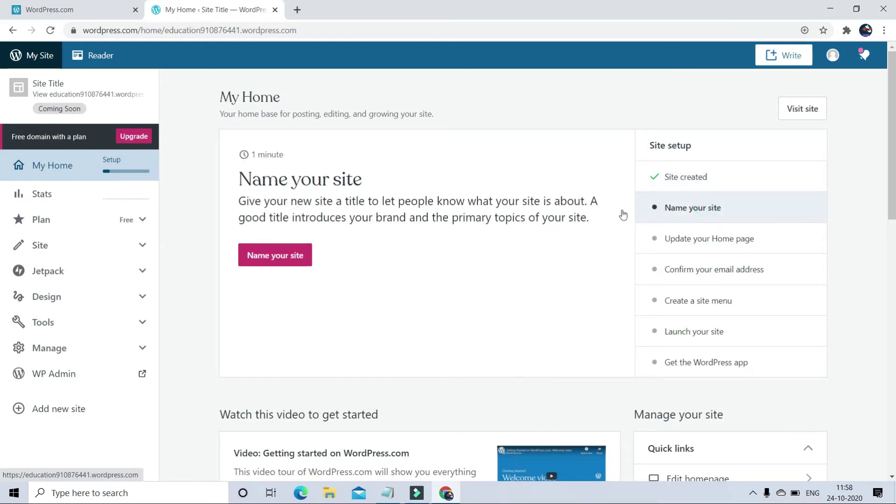
{"action": "left_click", "coordinate": [262, 250]}
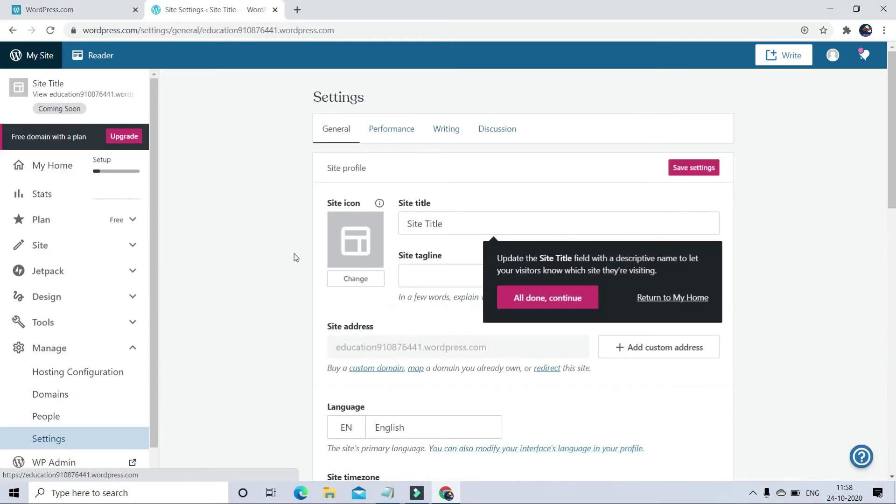
{"action": "left_click", "coordinate": [451, 221]}
{"action": "triple_click", "coordinate": [450, 222]}
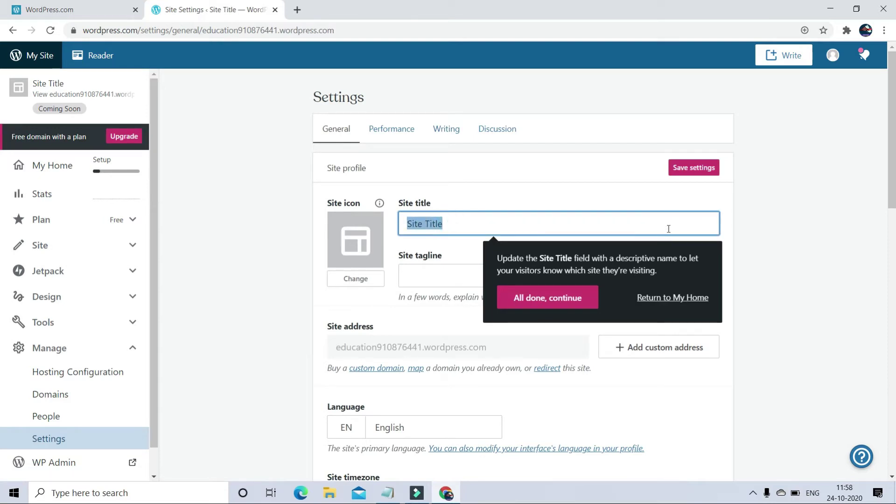
{"action": "key", "text": "BackSpace"}
{"action": "type", "text": "Innovation "}
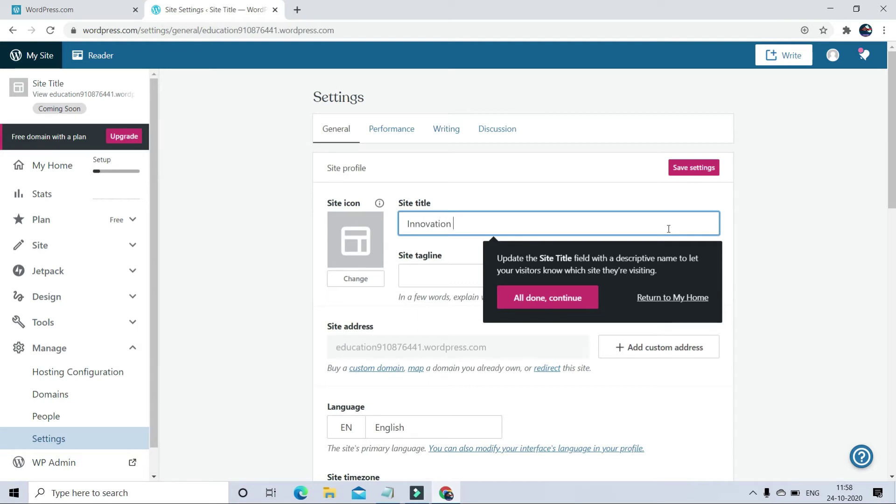
{"action": "type", "text": "for Education"}
{"action": "left_click", "coordinate": [575, 303]}
{"action": "scroll", "coordinate": [560, 262], "scroll_direction": "down", "scroll_amount": 2}
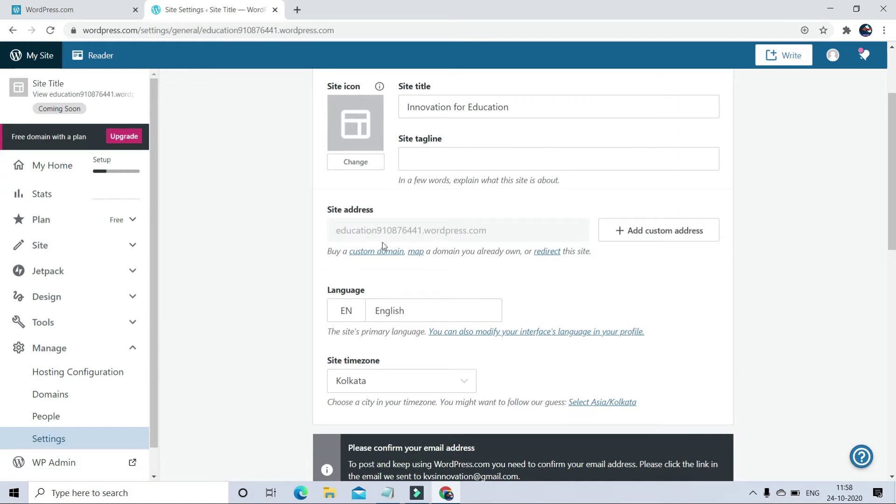
{"action": "left_click", "coordinate": [684, 236]}
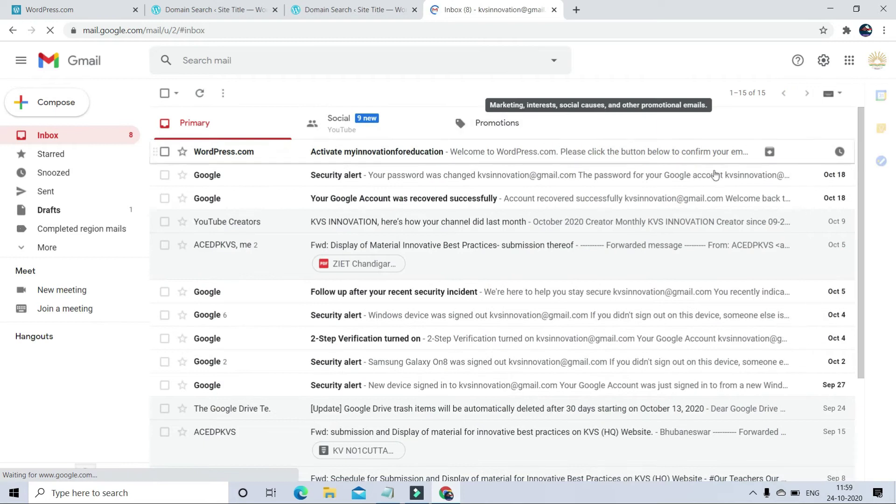
Step: Open the WordPress.com activation email in the Gmail inbox
{"action": "left_click", "coordinate": [410, 160]}
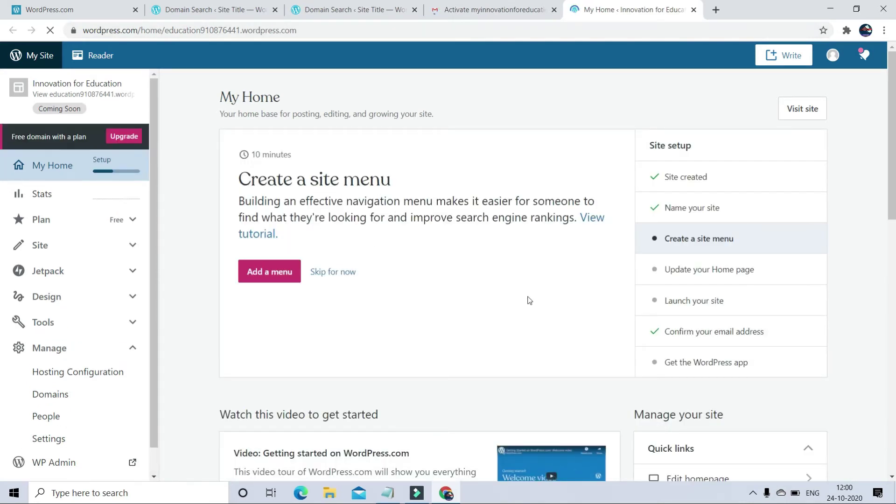
Step: Revisit the site title settings and browse the custom domain suggestions for the site
{"action": "left_click", "coordinate": [704, 207]}
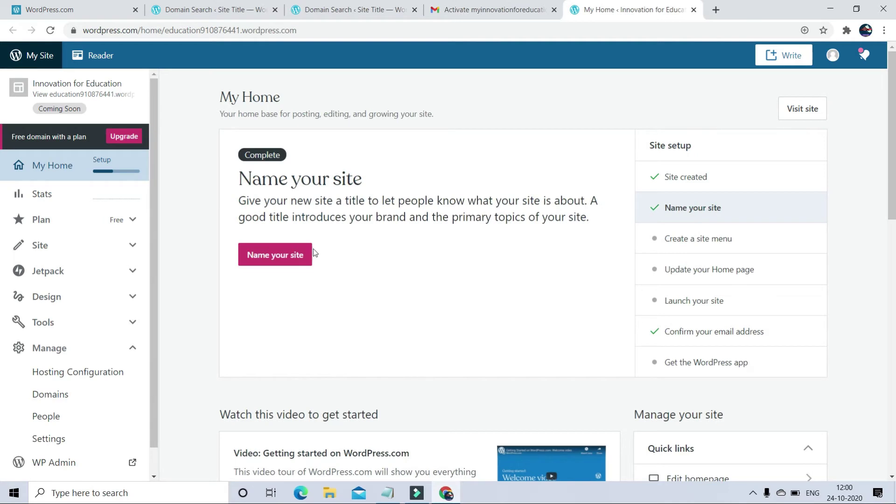
{"action": "left_click", "coordinate": [288, 254]}
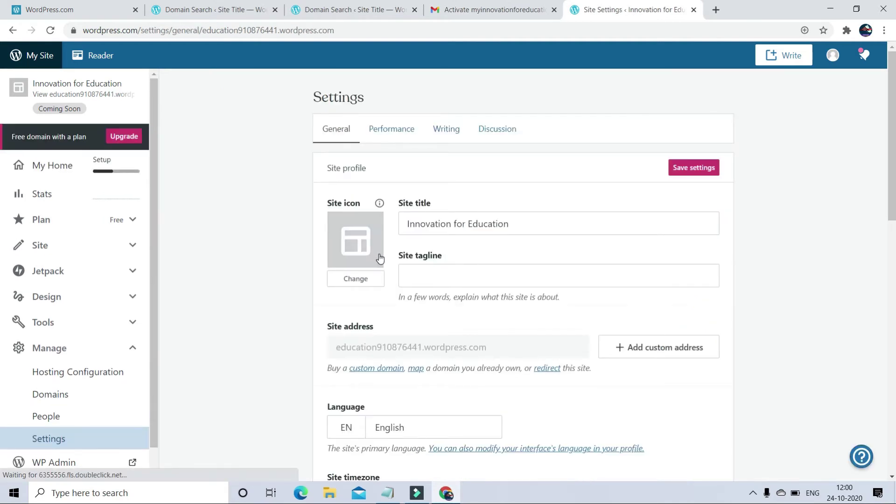
{"action": "scroll", "coordinate": [379, 258], "scroll_direction": "down", "scroll_amount": 1}
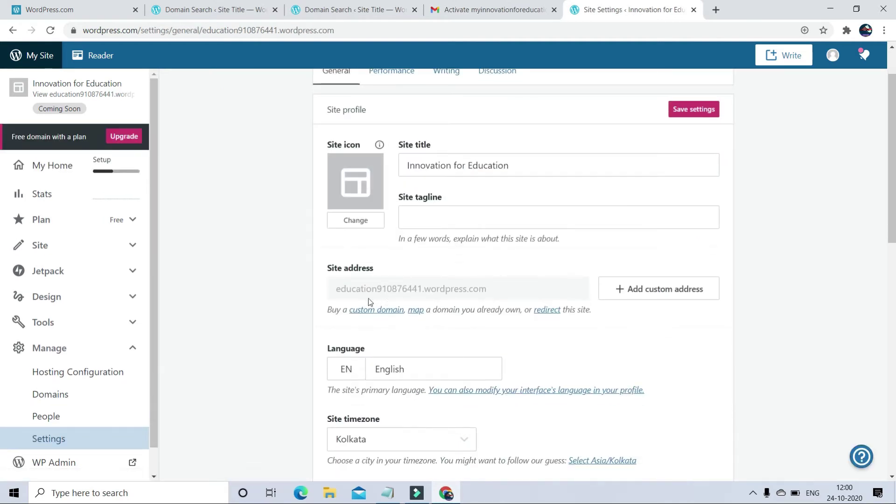
{"action": "left_click", "coordinate": [646, 293]}
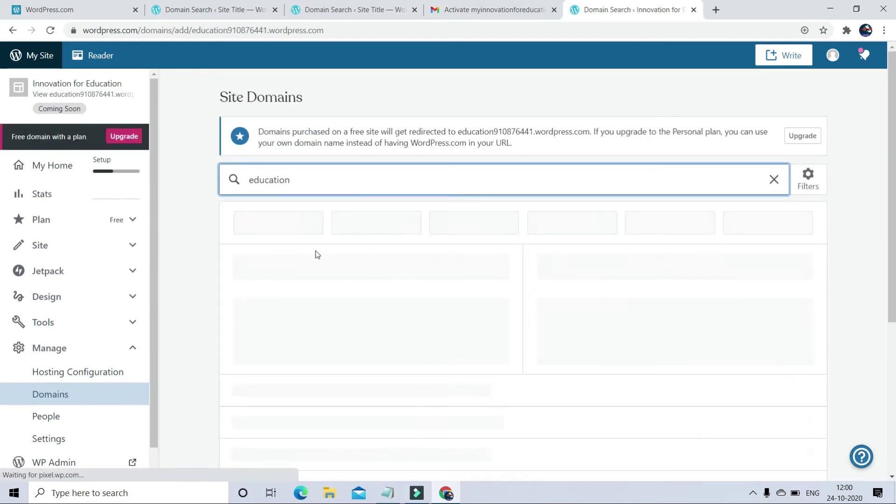
{"action": "scroll", "coordinate": [315, 255], "scroll_direction": "down", "scroll_amount": 2}
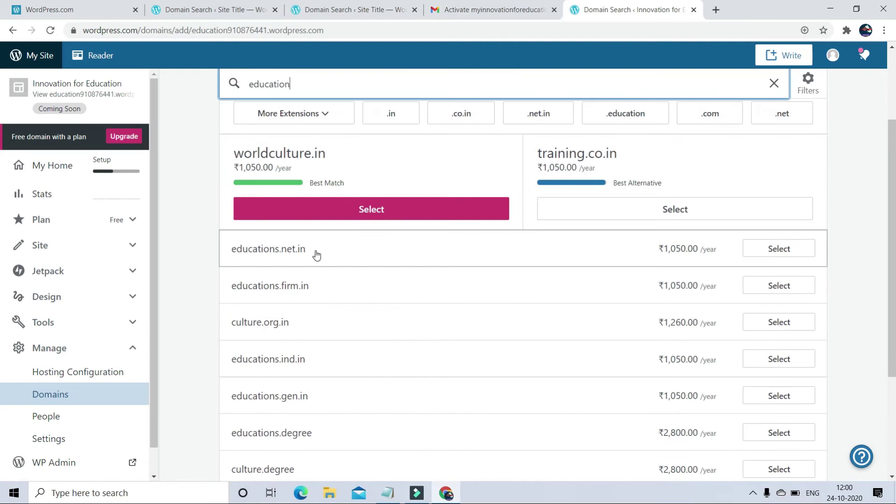
{"action": "scroll", "coordinate": [322, 262], "scroll_direction": "down", "scroll_amount": 3}
{"action": "scroll", "coordinate": [326, 267], "scroll_direction": "down", "scroll_amount": 1}
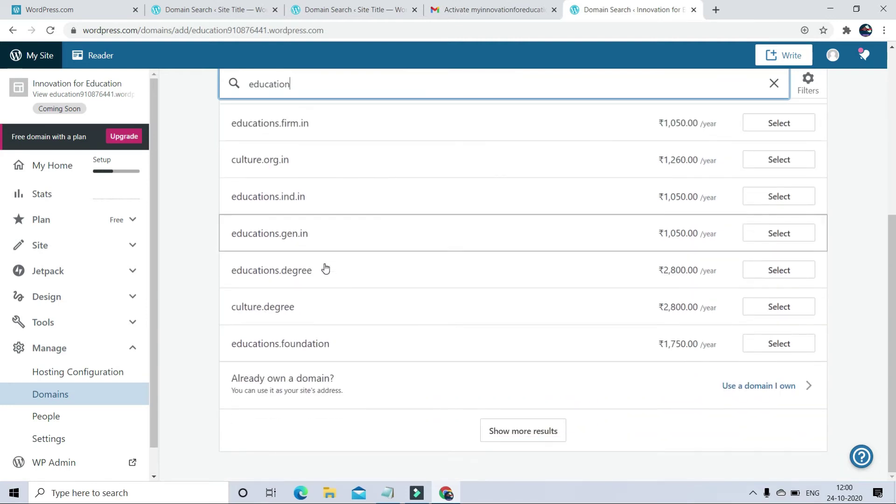
{"action": "scroll", "coordinate": [326, 267], "scroll_direction": "up", "scroll_amount": 6}
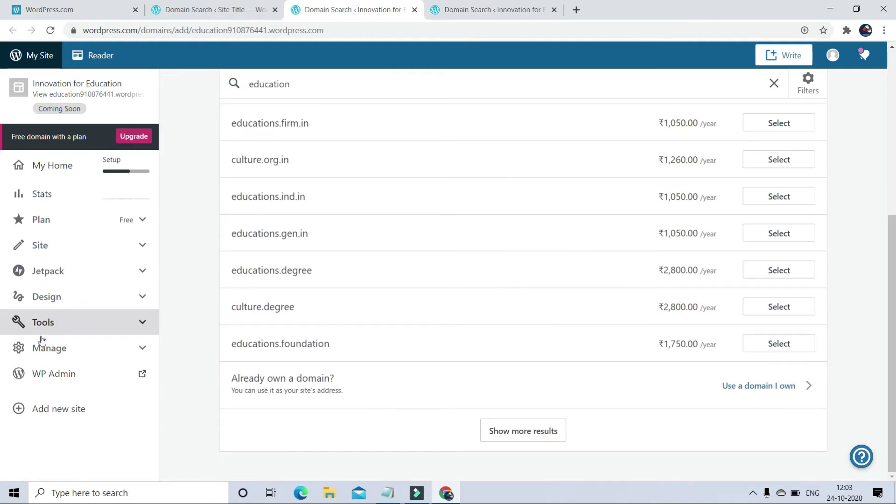
Step: Open the settings for the free education910876441.wordpress.com domain under Manage > Domains
{"action": "left_click", "coordinate": [26, 353]}
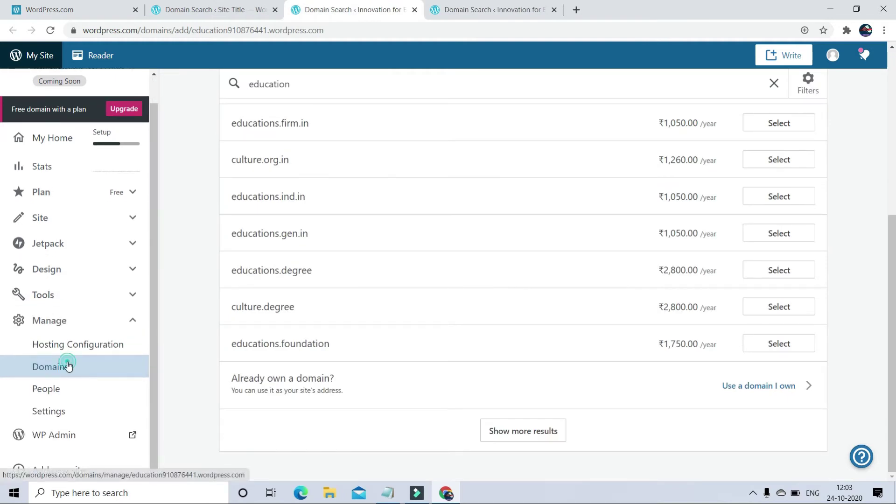
{"action": "left_click", "coordinate": [69, 366]}
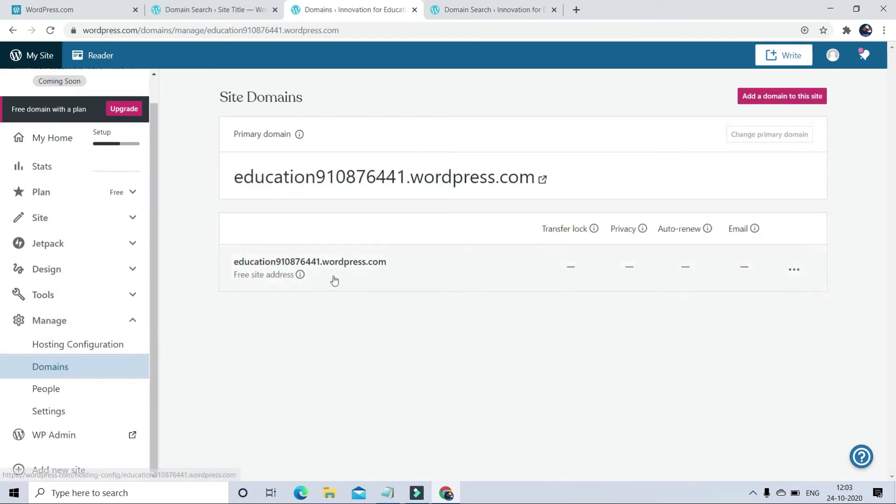
{"action": "left_click", "coordinate": [301, 276]}
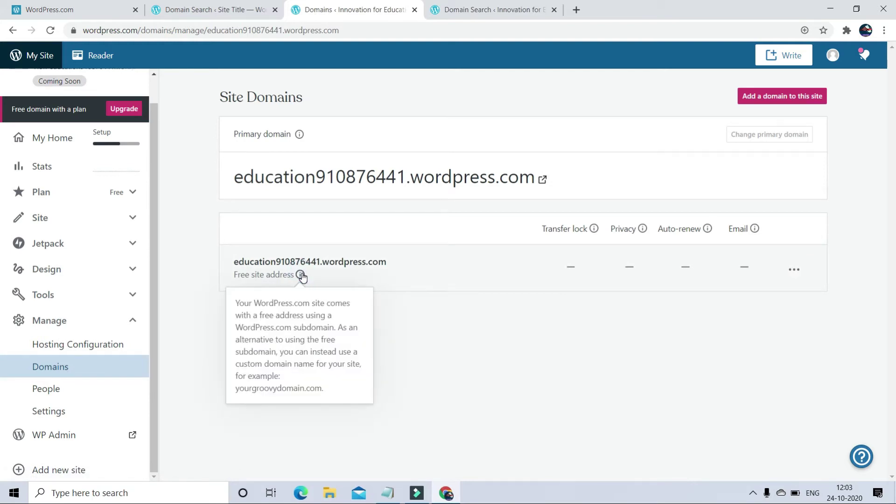
{"action": "left_click", "coordinate": [332, 266]}
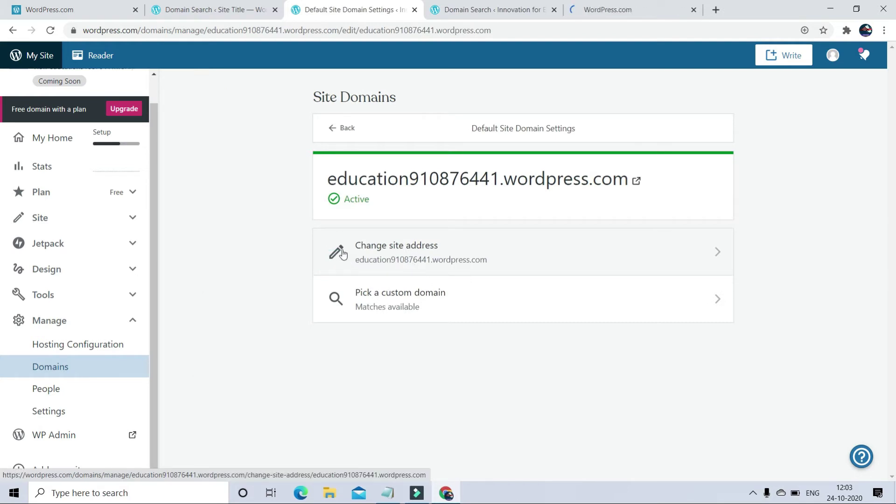
Step: Change the pasted site address to 'kvsinnovation' so it is reported as available
{"action": "left_click", "coordinate": [343, 254]}
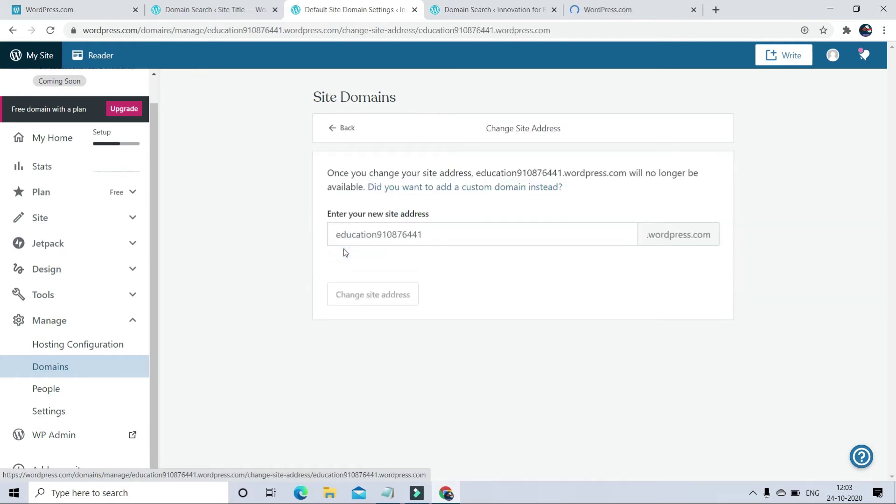
{"action": "left_click", "coordinate": [452, 237]}
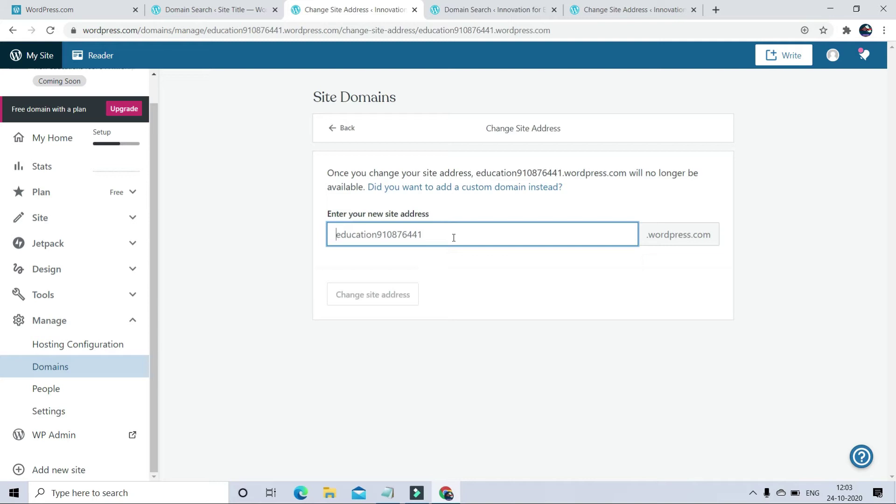
{"action": "type", "text": "innovationforeducation"}
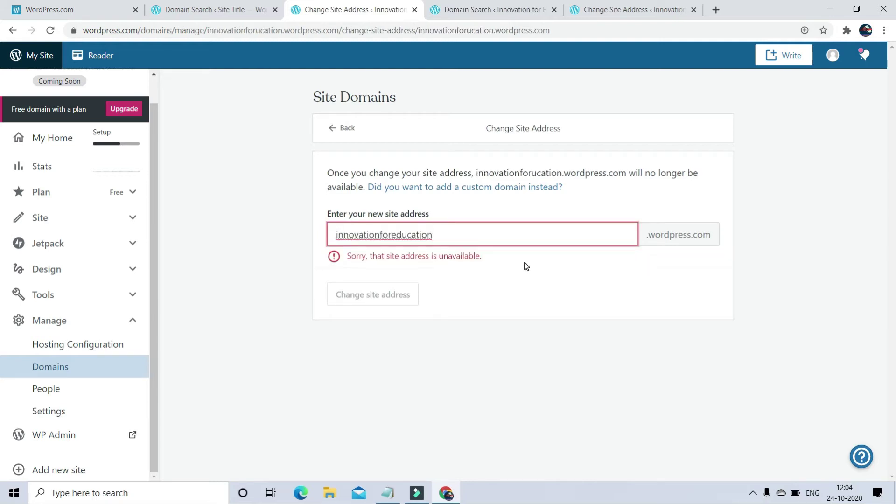
{"action": "left_click", "coordinate": [392, 235]}
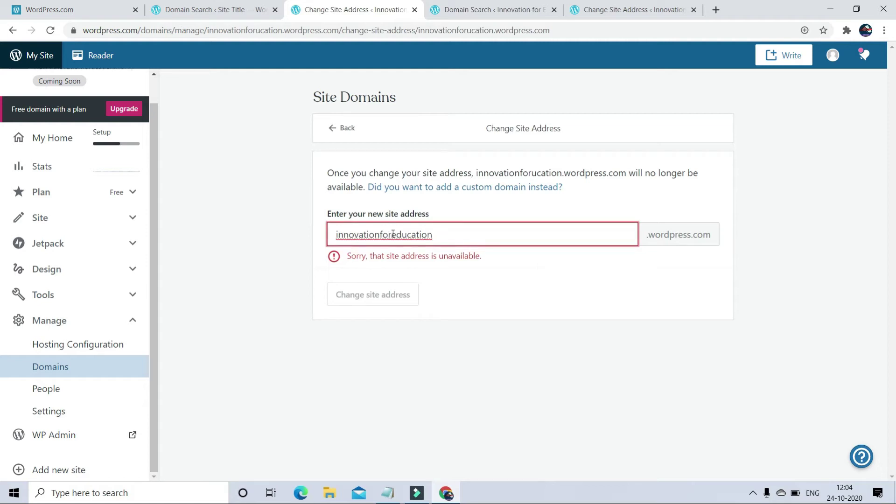
{"action": "key", "text": "BackSpace"}
{"action": "key", "text": "BackSpace"}
{"action": "key", "text": "BackSpace"}
{"action": "key", "text": "BackSpace"}
{"action": "key", "text": "BackSpace"}
{"action": "key", "text": "BackSpace"}
{"action": "key", "text": "BackSpace"}
{"action": "key", "text": "BackSpace"}
{"action": "key", "text": "BackSpace"}
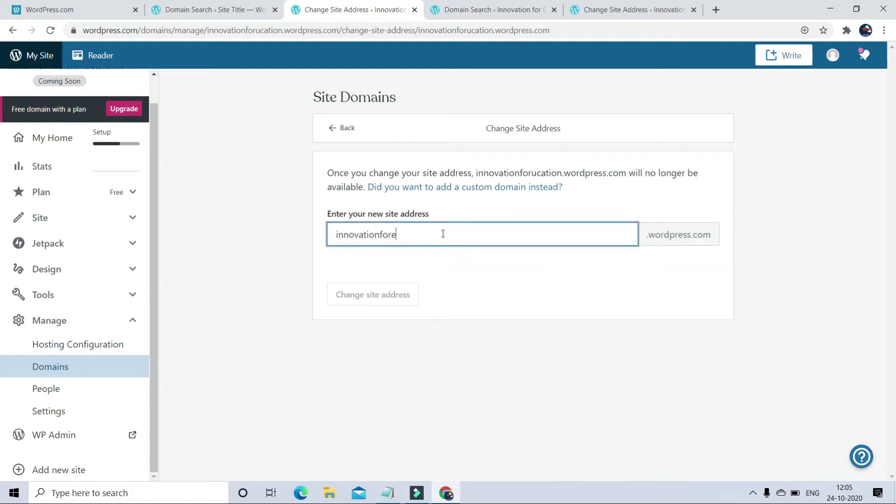
{"action": "key", "text": "BackSpace"}
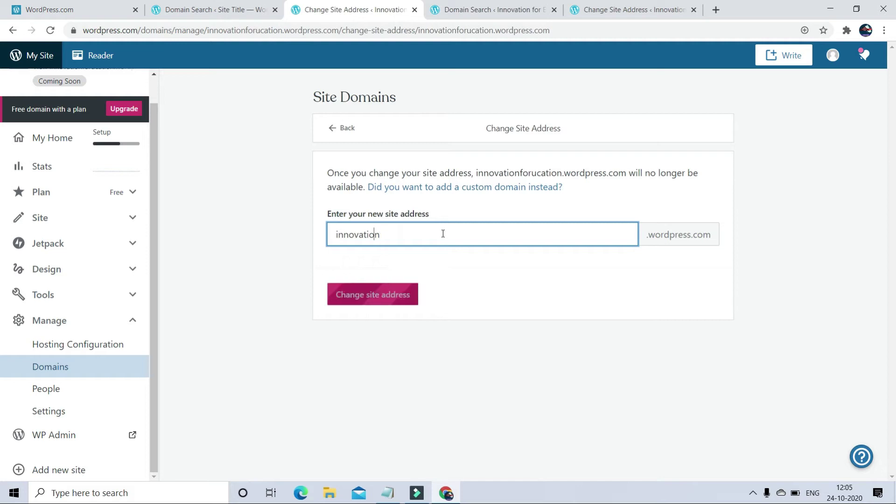
{"action": "type", "text": "vs"}
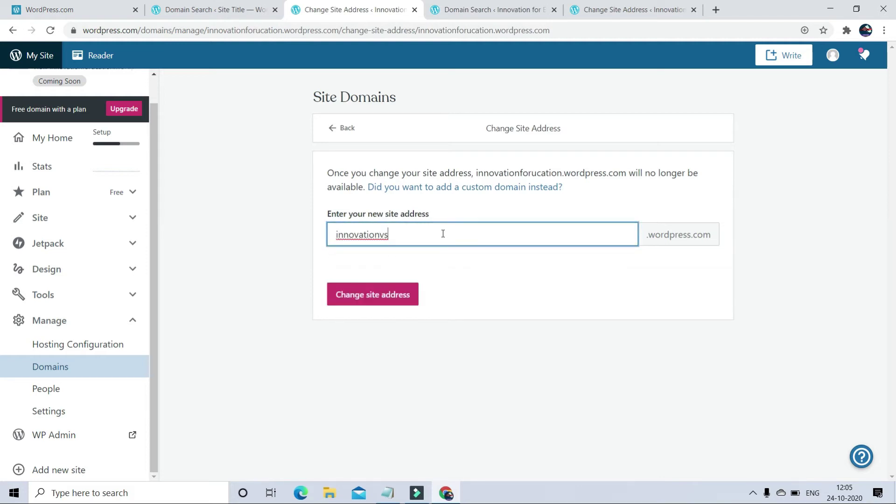
{"action": "key", "text": "BackSpace"}
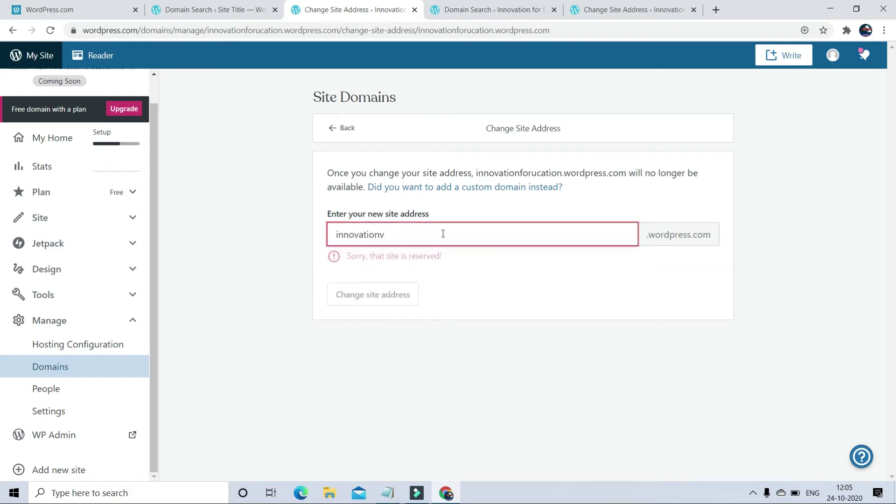
{"action": "key", "text": "BackSpace"}
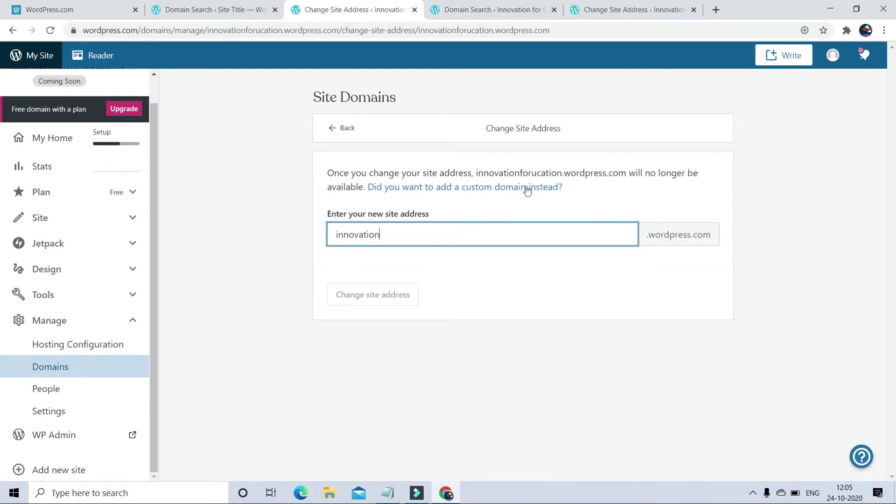
{"action": "left_click", "coordinate": [335, 235]}
{"action": "type", "text": "kvs"}
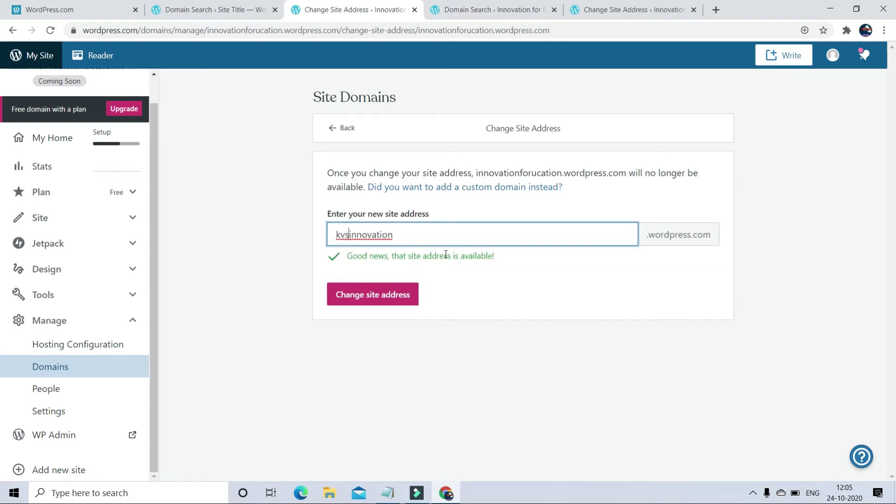
Step: Confirm the permanent site address change to kvsinnovation.wordpress.com
{"action": "left_click", "coordinate": [384, 295]}
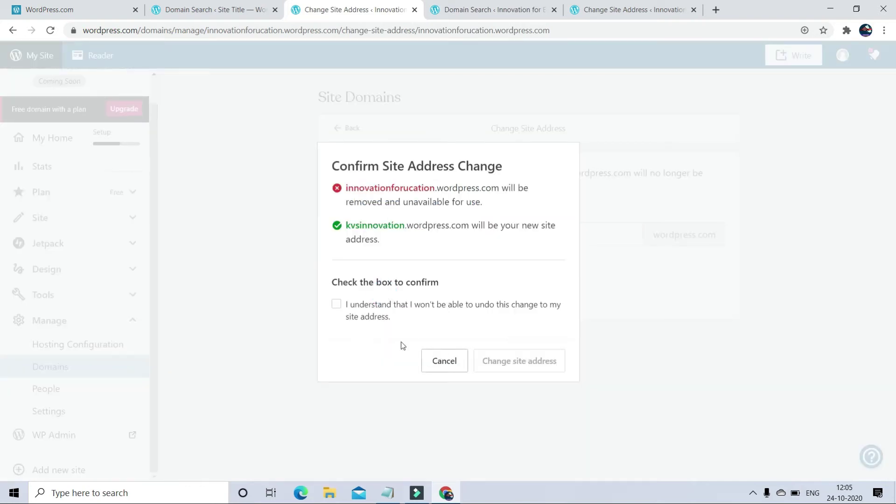
{"action": "left_click", "coordinate": [335, 305]}
{"action": "left_click", "coordinate": [334, 305]}
{"action": "left_click", "coordinate": [337, 304]}
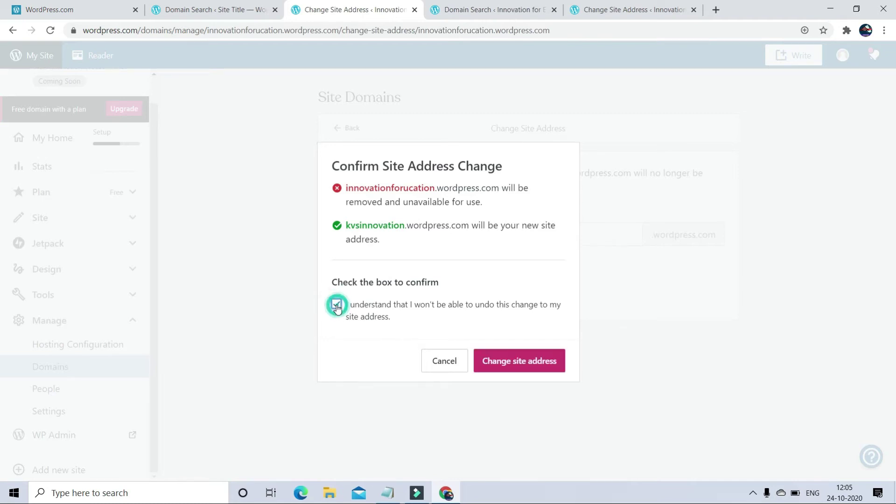
{"action": "left_click", "coordinate": [520, 365]}
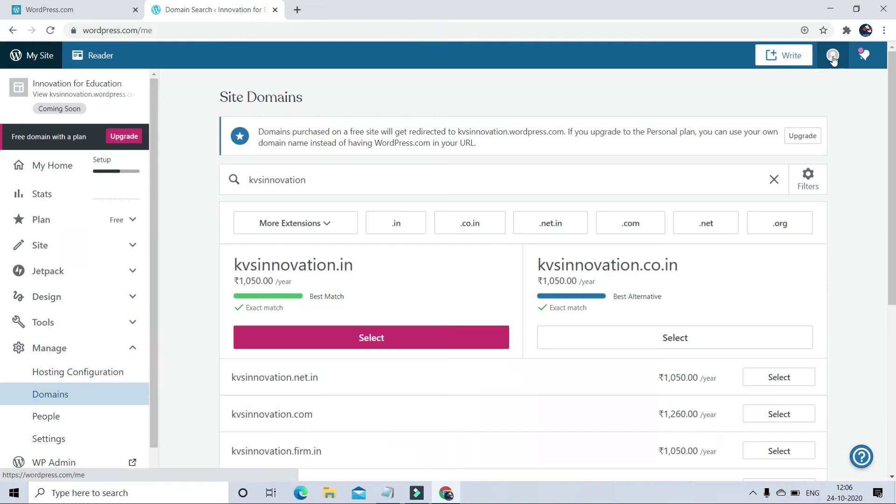
{"action": "left_click", "coordinate": [833, 56]}
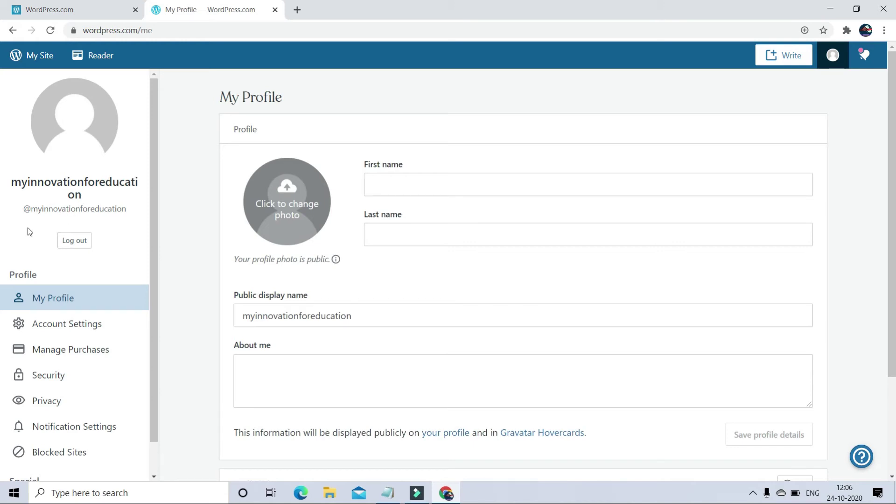
Step: Enter 'Innovation' as the profile first name and 'for Education' as the last name
{"action": "left_click", "coordinate": [381, 185]}
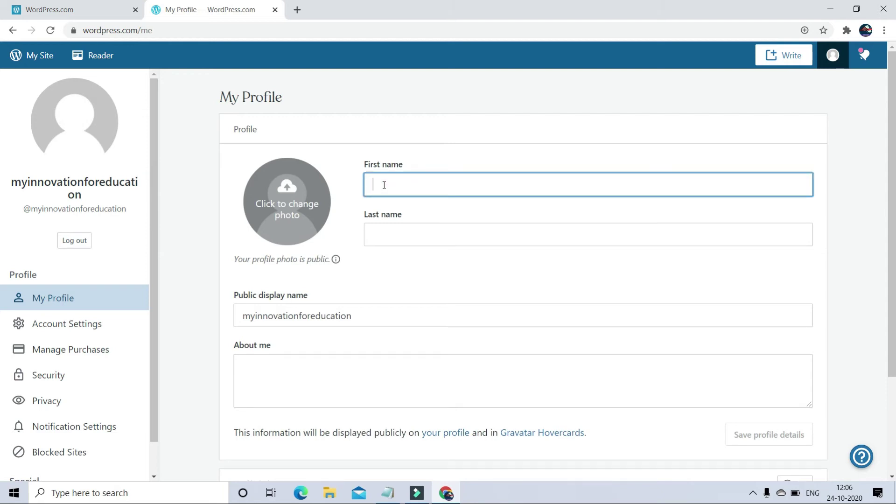
{"action": "type", "text": "Inn"}
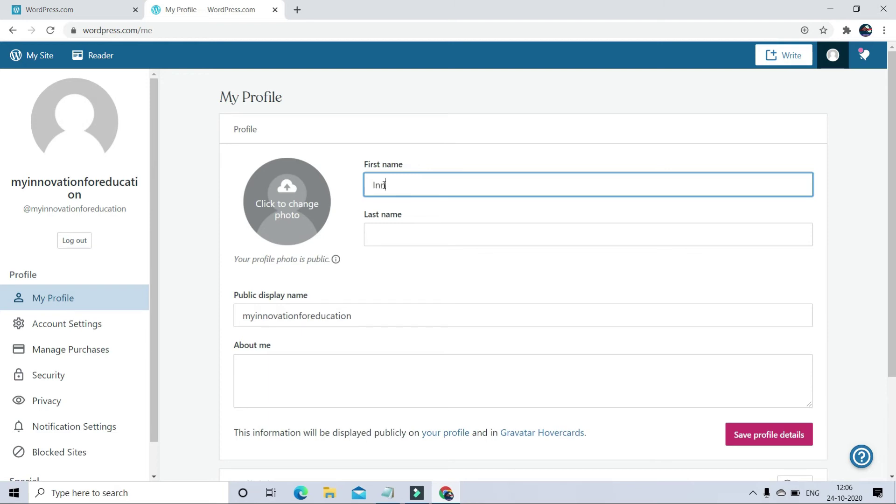
{"action": "type", "text": "ovation"}
{"action": "left_click", "coordinate": [374, 240]}
{"action": "type", "text": "for Education"}
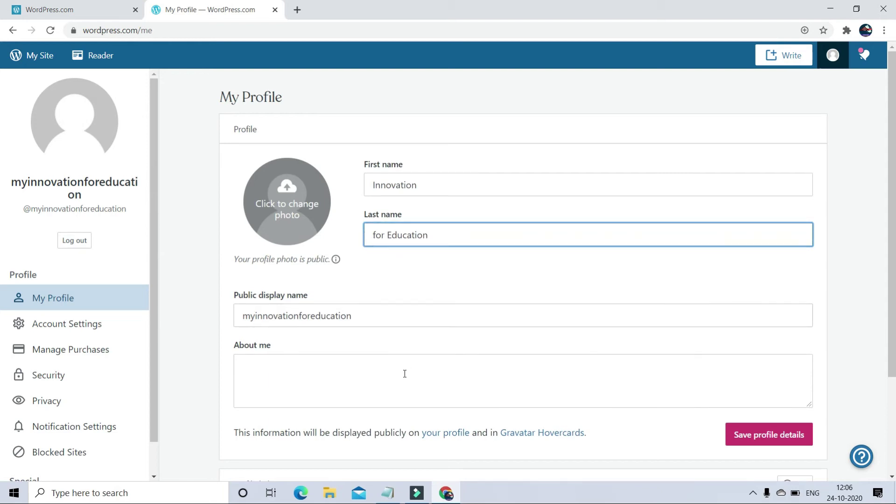
{"action": "scroll", "coordinate": [331, 367], "scroll_direction": "down", "scroll_amount": 2}
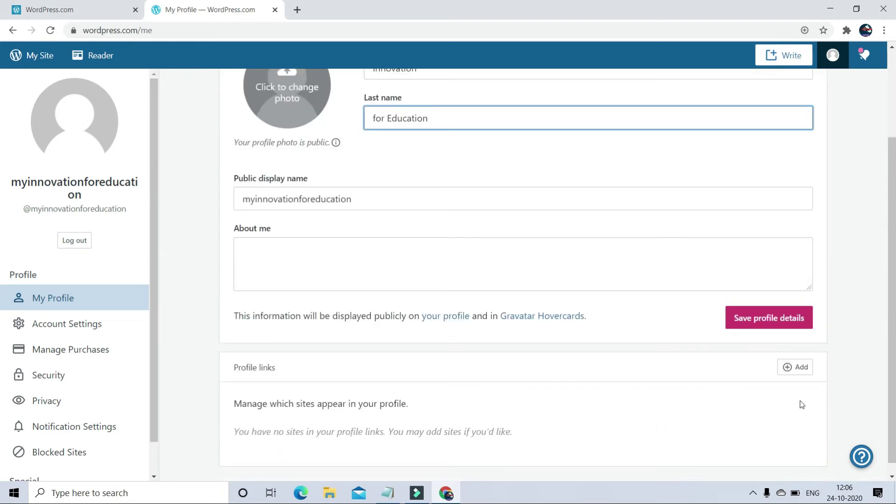
{"action": "scroll", "coordinate": [299, 265], "scroll_direction": "up", "scroll_amount": 2}
Step: Upload an image file as the profile photo, crop it closer, and apply it
{"action": "left_click", "coordinate": [298, 204]}
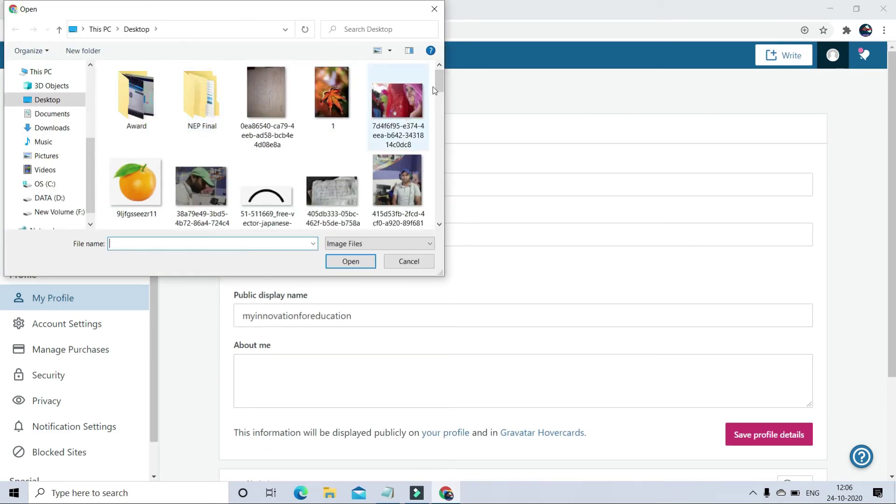
{"action": "left_click_drag", "start_coordinate": [438, 86], "coordinate": [438, 97]}
{"action": "double_click", "coordinate": [407, 114]}
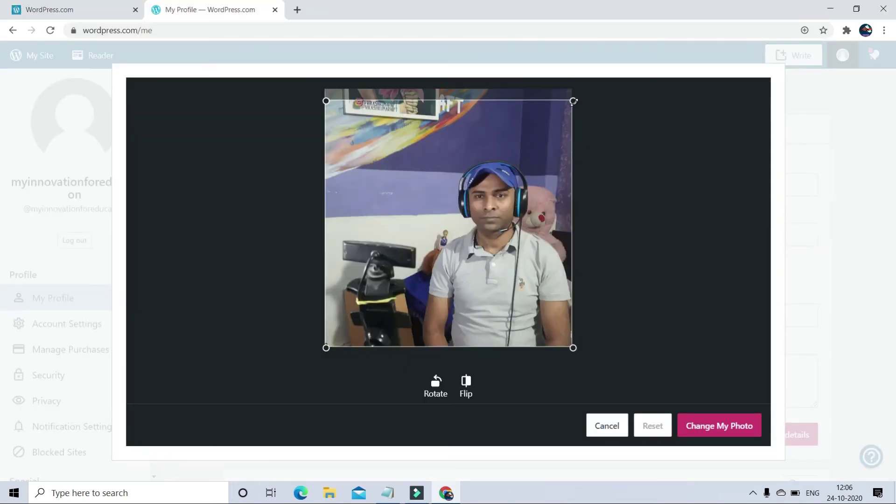
{"action": "left_click_drag", "start_coordinate": [573, 101], "coordinate": [526, 148]}
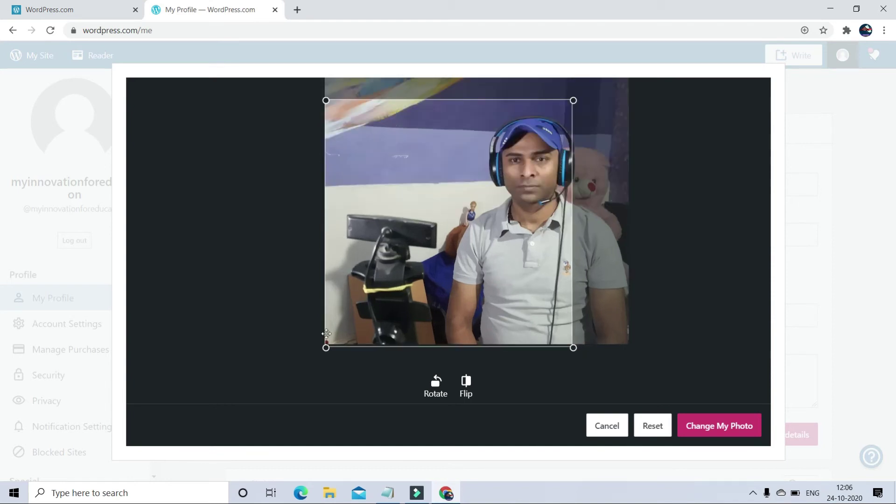
{"action": "left_click_drag", "start_coordinate": [326, 348], "coordinate": [348, 326]}
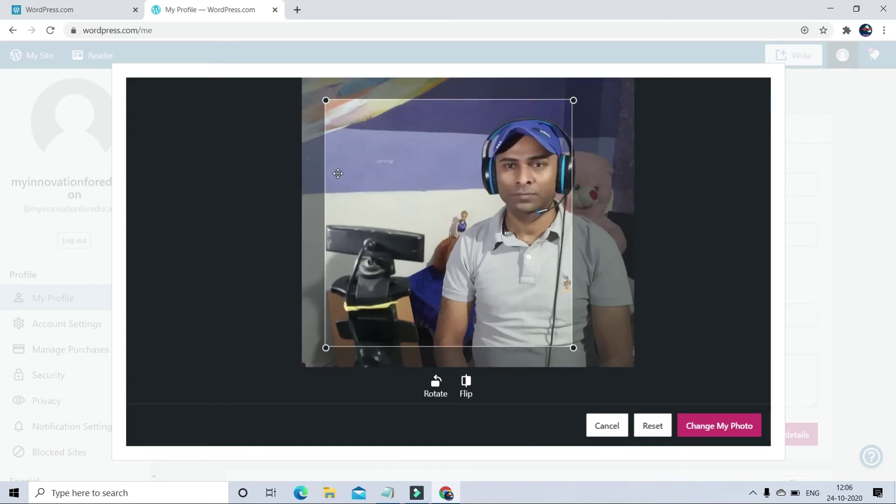
{"action": "left_click", "coordinate": [701, 432]}
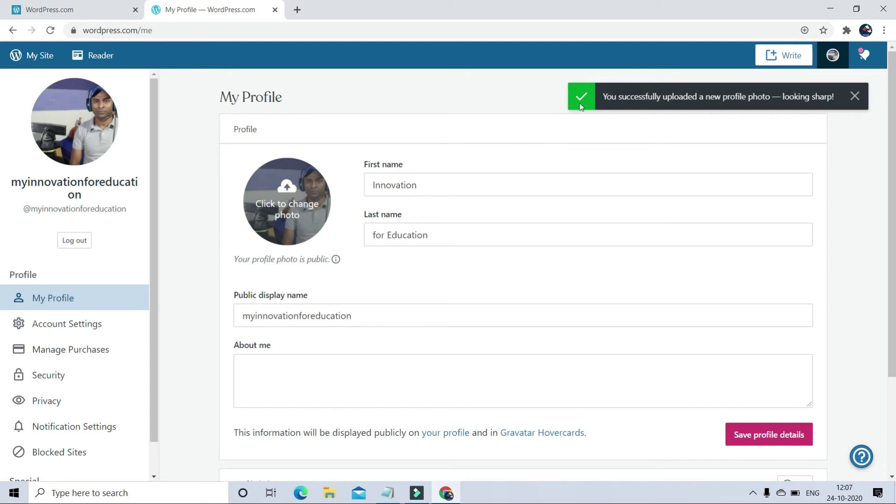
Step: Save the profile details and open the site's Pages list
{"action": "left_click", "coordinate": [758, 434]}
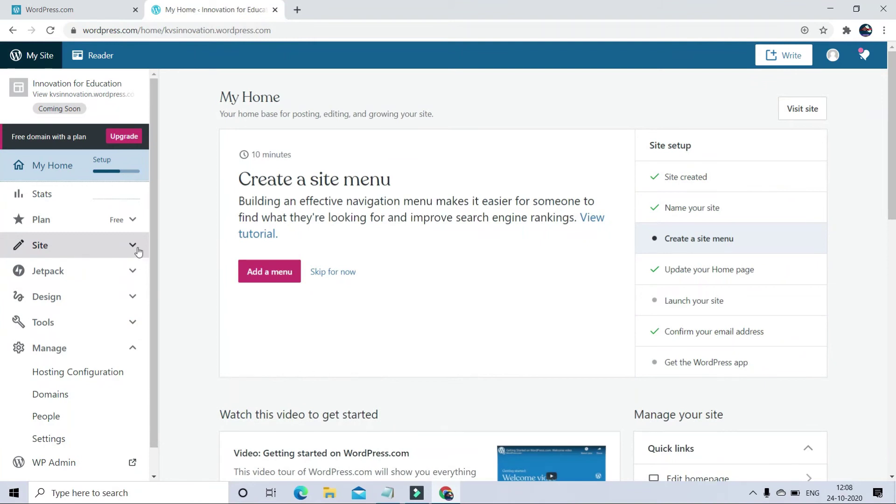
{"action": "left_click", "coordinate": [139, 252]}
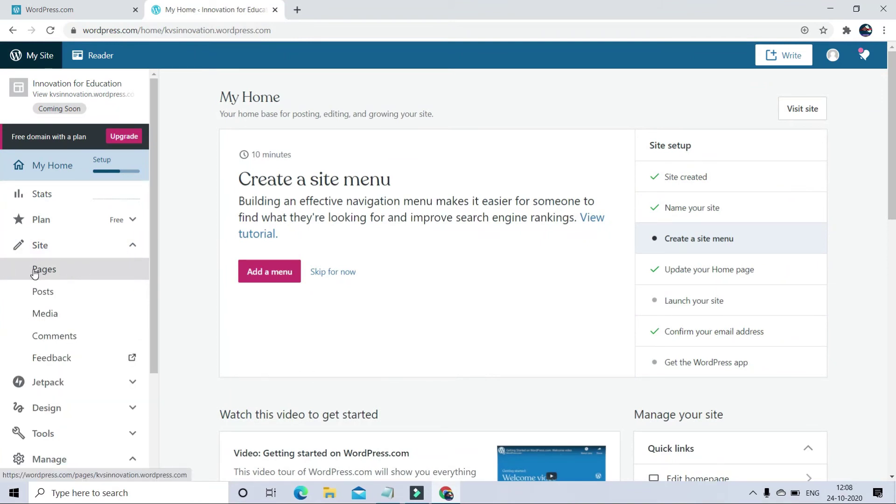
{"action": "left_click", "coordinate": [34, 272]}
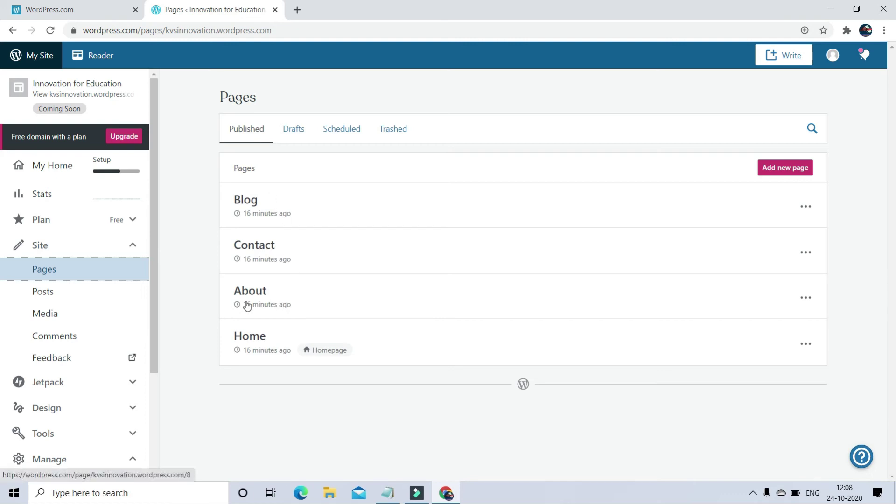
Step: Open the About page in the block editor and select its sample portrait image
{"action": "left_click", "coordinate": [806, 299]}
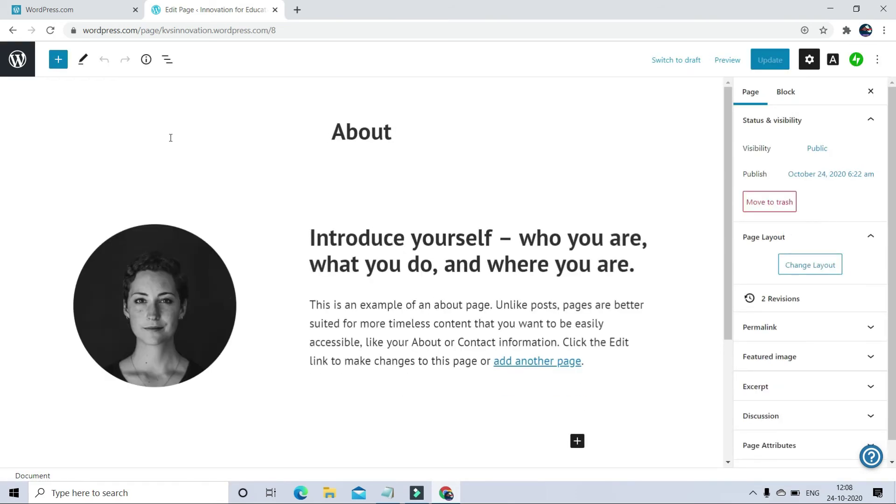
{"action": "left_click", "coordinate": [145, 299]}
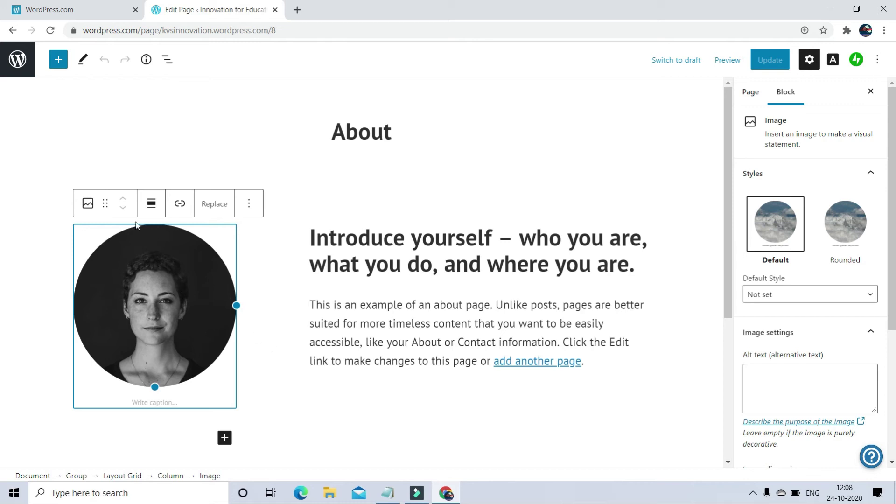
{"action": "left_click", "coordinate": [88, 204]}
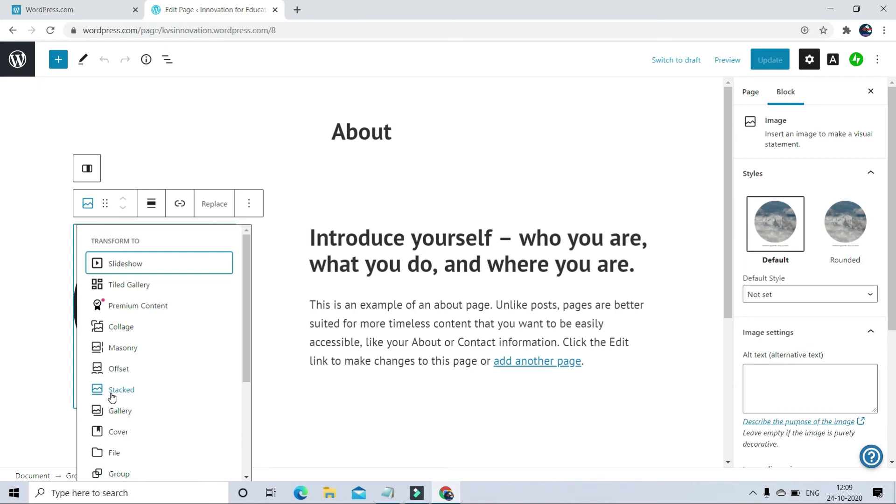
{"action": "scroll", "coordinate": [118, 411], "scroll_direction": "down", "scroll_amount": 3}
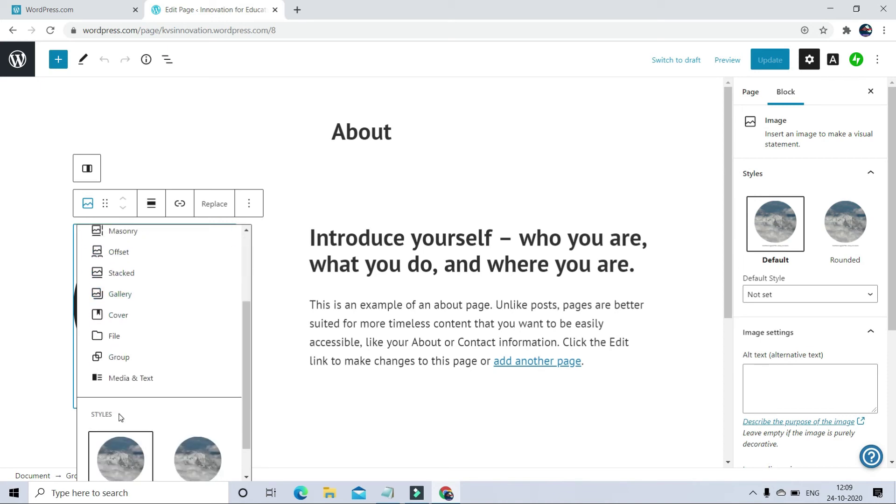
{"action": "key", "text": "Escape"}
Step: Replace the About page portrait with IMG_20200623_194548 uploaded from the Desktop
{"action": "left_click", "coordinate": [220, 204]}
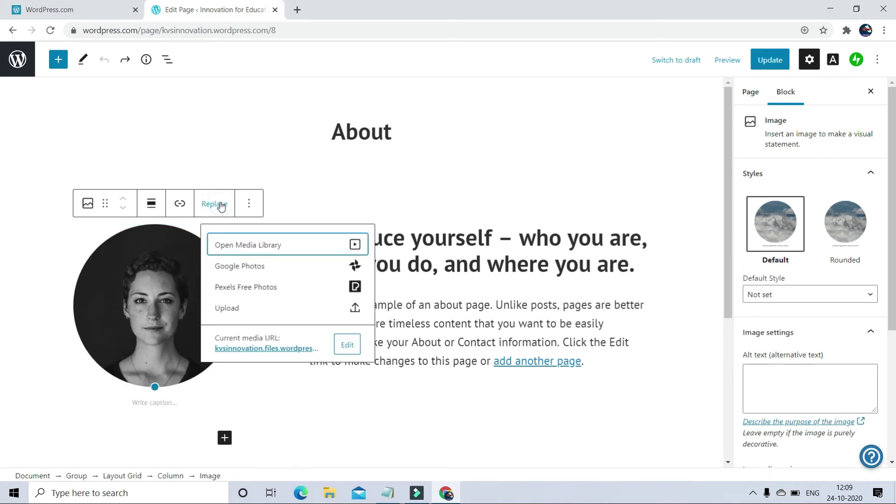
{"action": "left_click", "coordinate": [267, 246]}
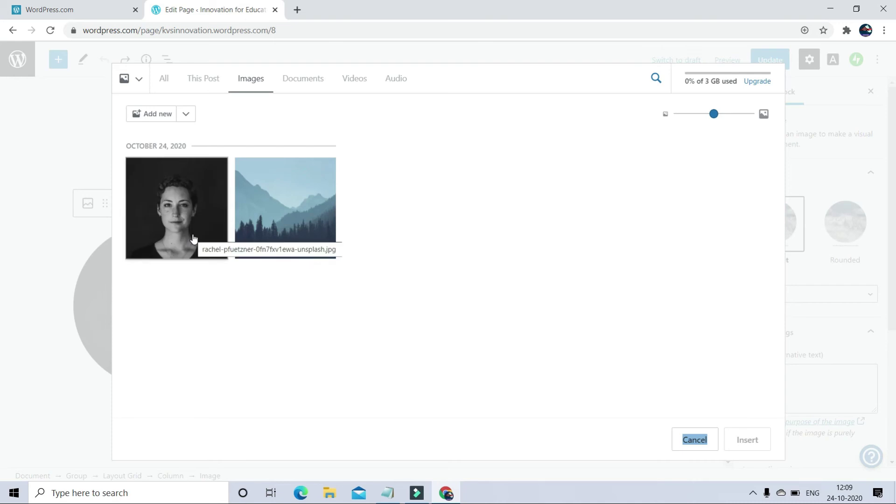
{"action": "left_click", "coordinate": [158, 118]}
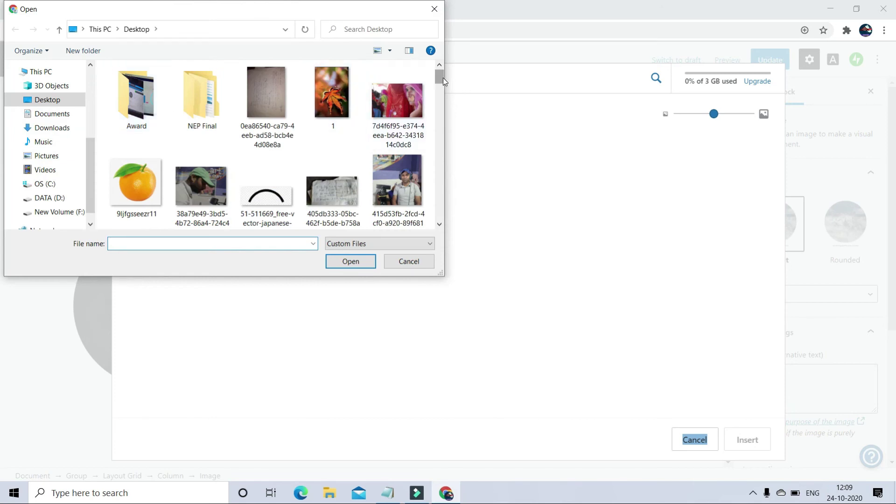
{"action": "left_click_drag", "start_coordinate": [442, 80], "coordinate": [445, 138]}
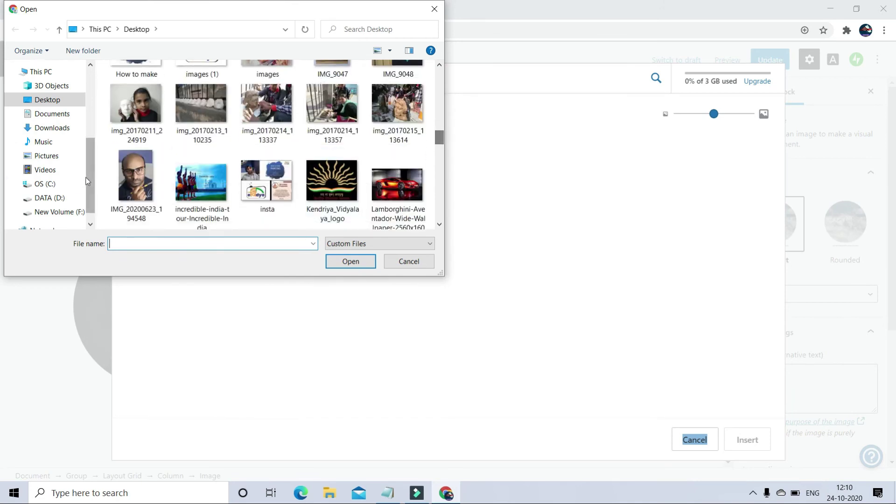
{"action": "left_click", "coordinate": [134, 182]}
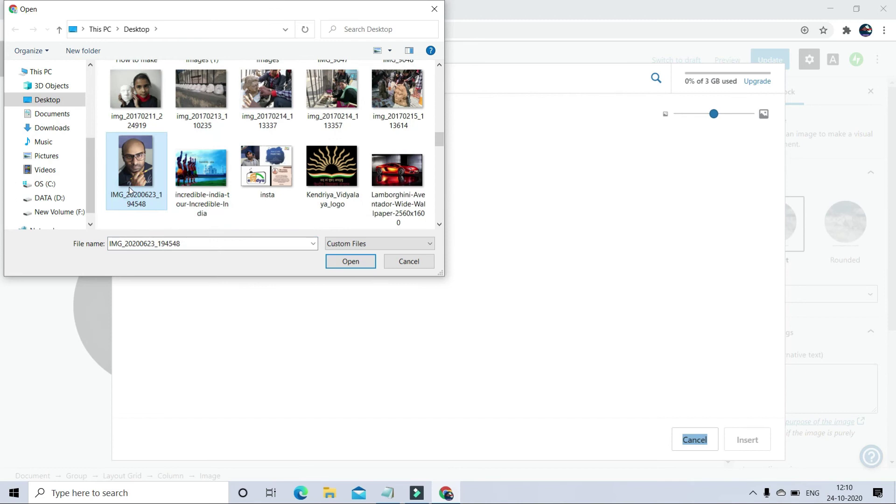
{"action": "left_click", "coordinate": [351, 262]}
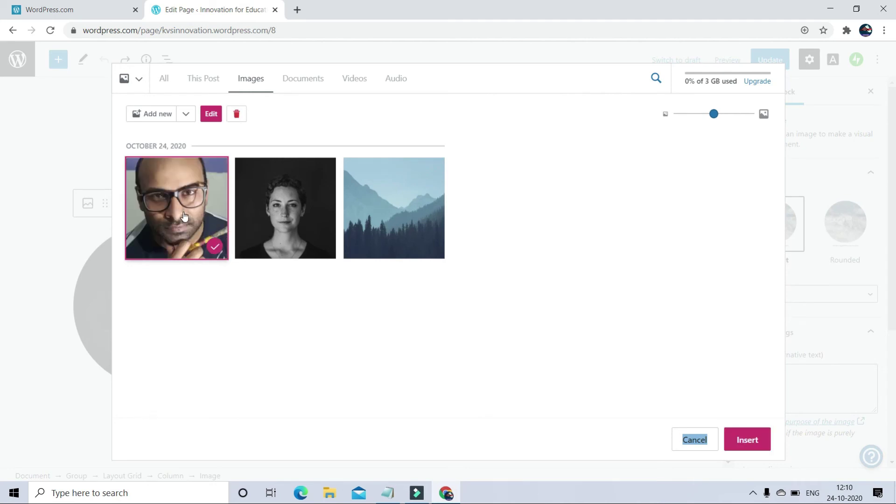
{"action": "left_click", "coordinate": [181, 206]}
{"action": "left_click", "coordinate": [182, 206]}
{"action": "left_click", "coordinate": [211, 114]}
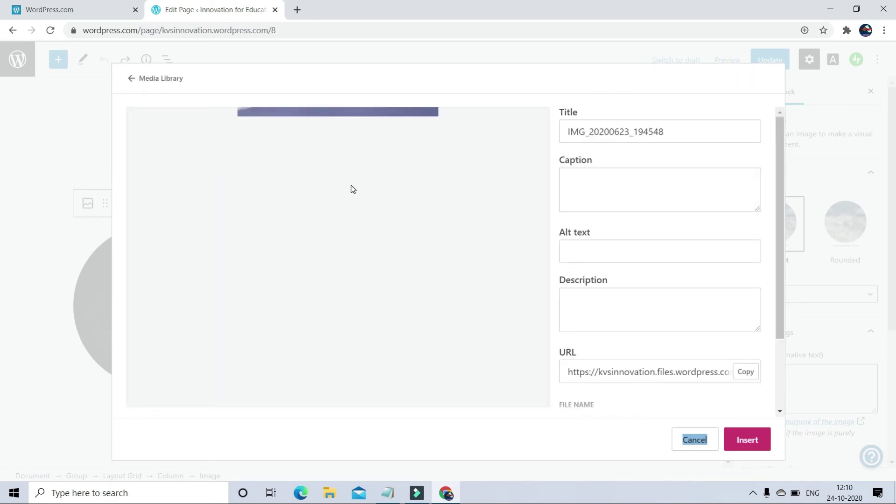
{"action": "key", "text": "Escape"}
Step: Rename the page title from 'About' to 'About me'
{"action": "left_click", "coordinate": [230, 154]}
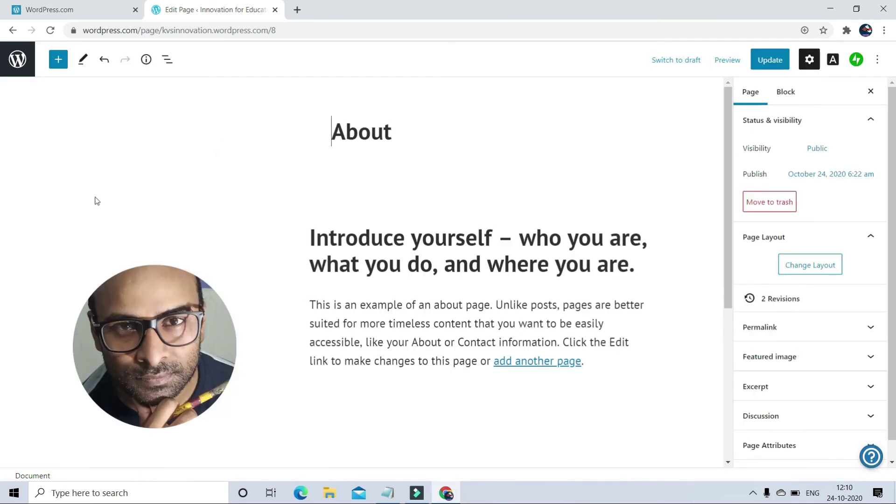
{"action": "scroll", "coordinate": [312, 334], "scroll_direction": "down", "scroll_amount": 3}
{"action": "scroll", "coordinate": [261, 317], "scroll_direction": "down", "scroll_amount": 1}
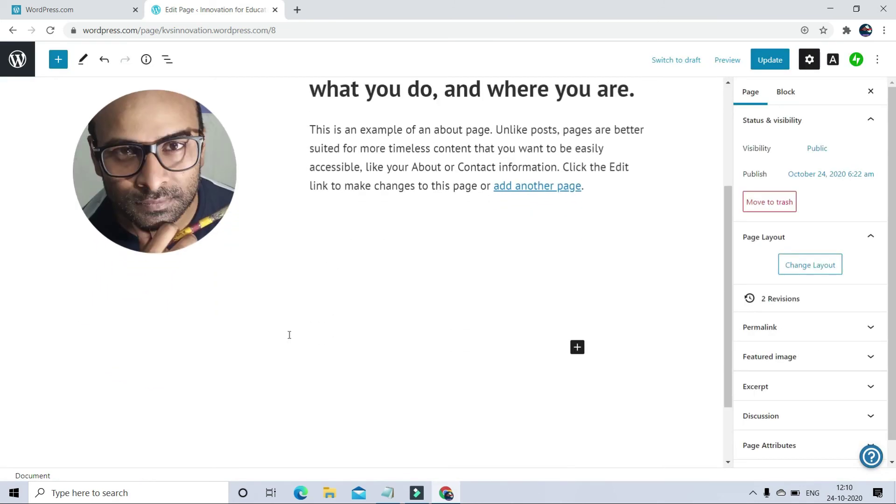
{"action": "scroll", "coordinate": [161, 193], "scroll_direction": "up", "scroll_amount": 3}
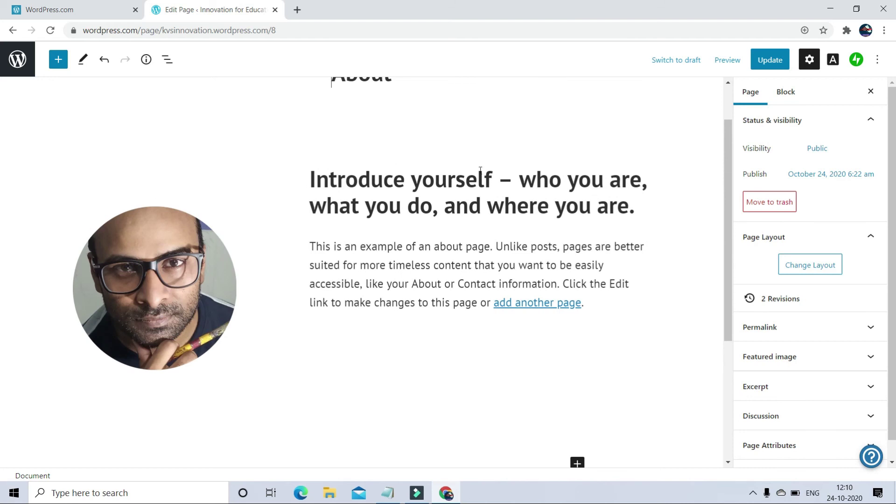
{"action": "scroll", "coordinate": [271, 296], "scroll_direction": "up", "scroll_amount": 1}
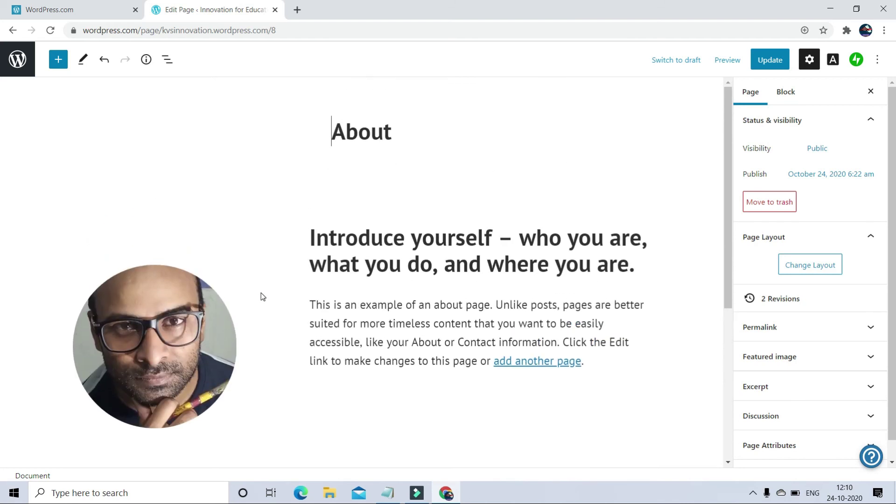
{"action": "left_click", "coordinate": [413, 262]}
{"action": "left_click", "coordinate": [332, 139]}
{"action": "left_click", "coordinate": [407, 122]}
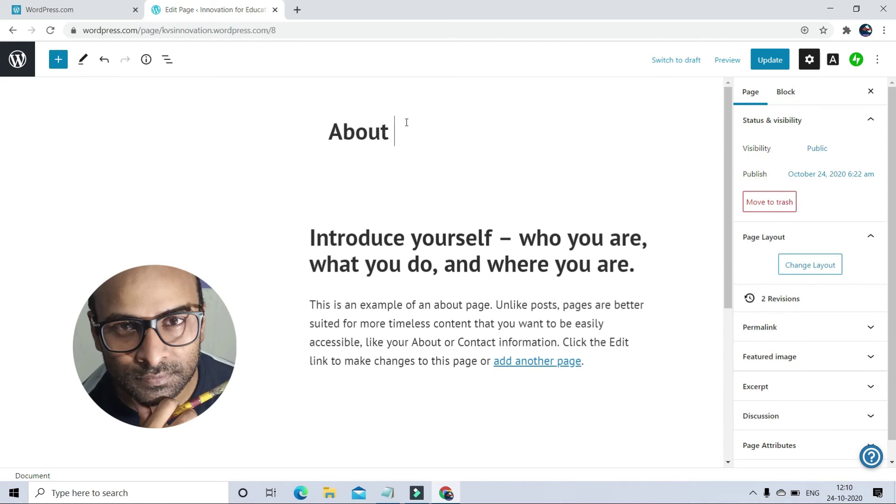
{"action": "type", "text": "me"}
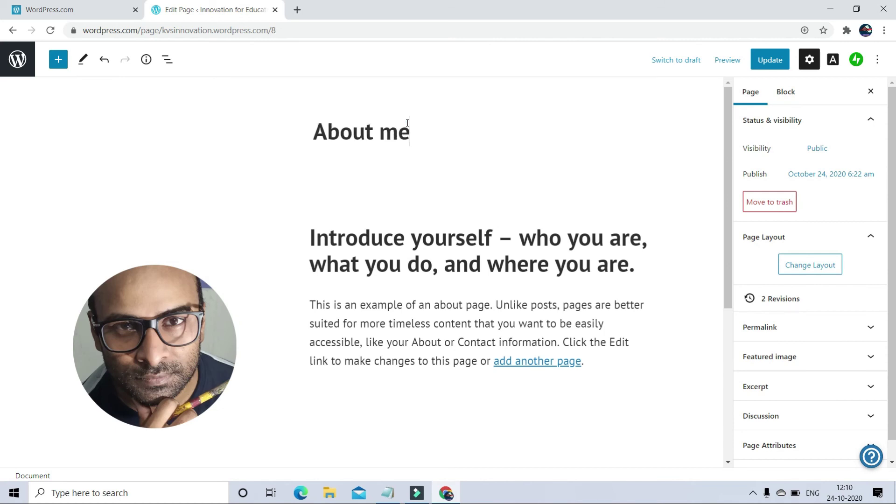
Step: Replace the heading with the author's name and add the line 'TGT- Art Education, Kendriya Vidyalaya No.3, Delhi Cantt.'
{"action": "left_click", "coordinate": [636, 266]}
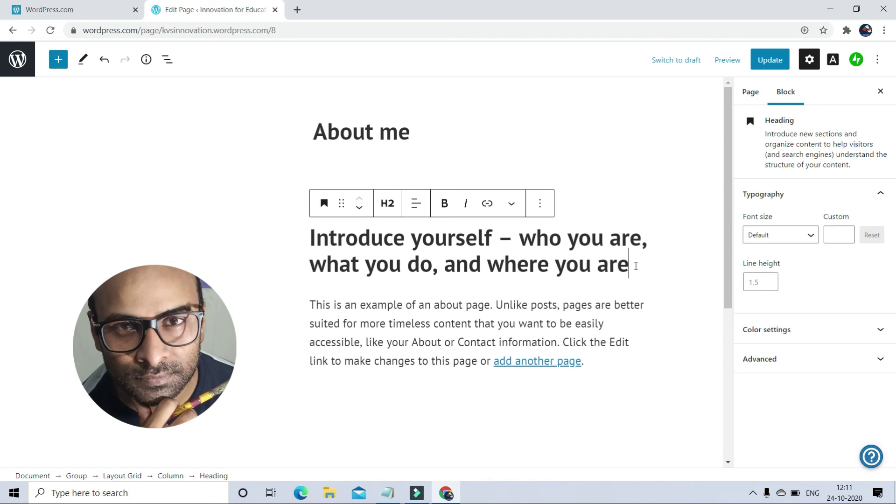
{"action": "key", "text": "ctrl+a"}
{"action": "key", "text": "BackSpace"}
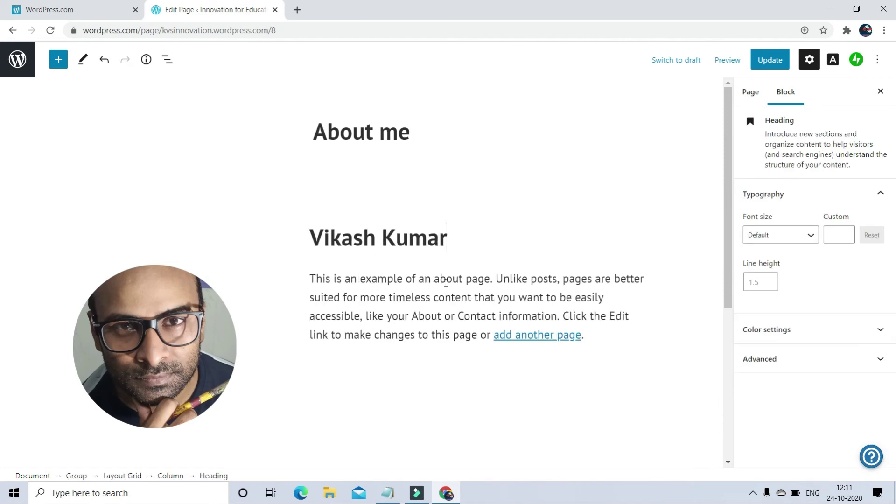
{"action": "key", "text": "Return"}
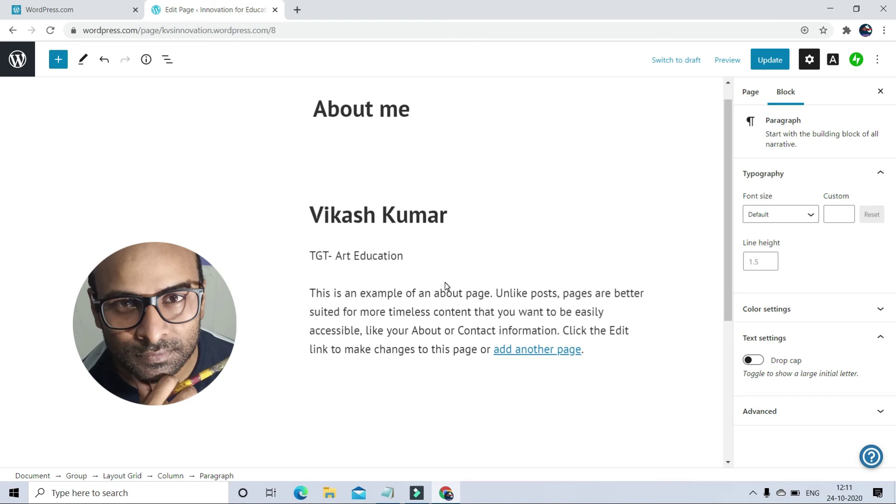
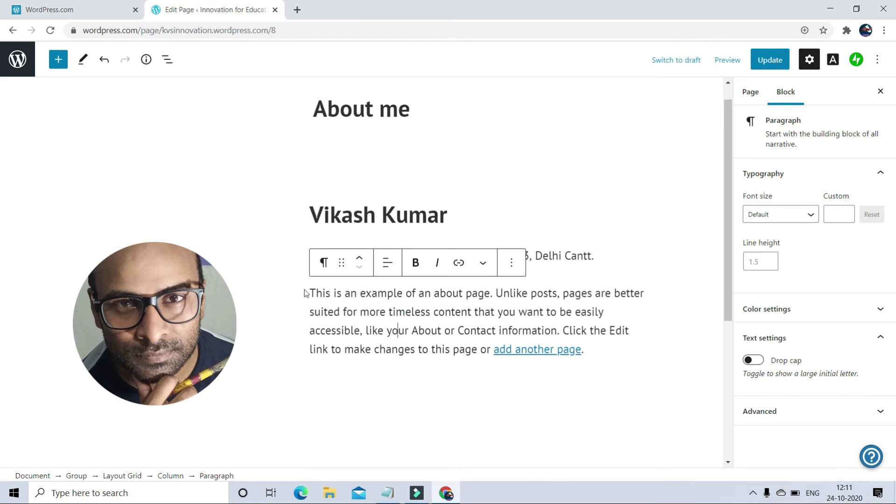
Step: Rewrite the sample paragraph to describe the blog offering Art, Design and Architecture education material
{"action": "left_click_drag", "start_coordinate": [313, 289], "coordinate": [364, 308]}
{"action": "left_click", "coordinate": [488, 386]}
{"action": "left_click", "coordinate": [489, 350]}
{"action": "scroll", "coordinate": [591, 351], "scroll_direction": "down", "scroll_amount": 2}
{"action": "key", "text": "BackSpace"}
{"action": "key", "text": "ctrl+BackSpace"}
{"action": "key", "text": "ctrl+BackSpace"}
{"action": "key", "text": "ctrl+BackSpace"}
{"action": "key", "text": "ctrl+BackSpace"}
{"action": "key", "text": "ctrl+BackSpace"}
{"action": "key", "text": "ctrl+BackSpace"}
{"action": "key", "text": "ctrl+BackSpace"}
{"action": "key", "text": "ctrl+BackSpace"}
{"action": "key", "text": "ctrl+BackSpace"}
{"action": "key", "text": "ctrl+BackSpace"}
{"action": "key", "text": "ctrl+BackSpace"}
{"action": "key", "text": "ctrl+BackSpace"}
{"action": "key", "text": "ctrl+BackSpace"}
{"action": "key", "text": "ctrl+BackSpace"}
{"action": "key", "text": "ctrl+BackSpace"}
{"action": "key", "text": "ctrl+BackSpace"}
{"action": "key", "text": "ctrl+BackSpace"}
{"action": "key", "text": "ctrl+BackSpace"}
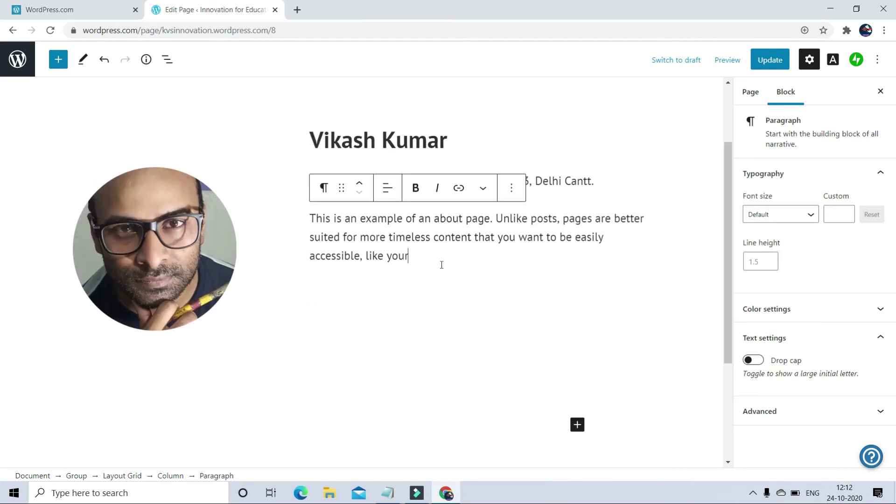
{"action": "key", "text": "BackSpace"}
{"action": "key", "text": "BackSpace"}
{"action": "key", "text": "BackSpace"}
{"action": "key", "text": "BackSpace"}
{"action": "key", "text": "BackSpace"}
{"action": "key", "text": "BackSpace"}
{"action": "key", "text": "BackSpace"}
{"action": "key", "text": "ctrl+BackSpace"}
{"action": "key", "text": "ctrl+BackSpace"}
{"action": "key", "text": "ctrl+BackSpace"}
{"action": "key", "text": "ctrl+BackSpace"}
{"action": "key", "text": "ctrl+BackSpace"}
{"action": "key", "text": "ctrl+BackSpace"}
{"action": "key", "text": "ctrl+BackSpace"}
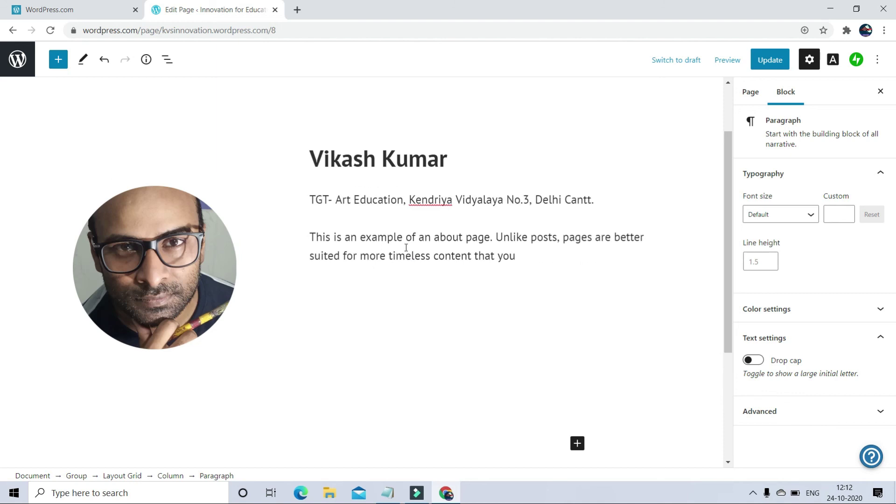
{"action": "key", "text": "ctrl+BackSpace"}
{"action": "key", "text": "ctrl+BackSpace"}
{"action": "key", "text": "ctrl+BackSpace"}
{"action": "key", "text": "ctrl+BackSpace"}
{"action": "key", "text": "ctrl+BackSpace"}
{"action": "key", "text": "ctrl+BackSpace"}
{"action": "key", "text": "ctrl+BackSpace"}
{"action": "key", "text": "BackSpace"}
{"action": "key", "text": "BackSpace"}
{"action": "key", "text": "BackSpace"}
{"action": "key", "text": "BackSpace"}
{"action": "key", "text": "BackSpace"}
{"action": "key", "text": "BackSpace"}
{"action": "key", "text": "BackSpace"}
{"action": "key", "text": "BackSpace"}
{"action": "key", "text": "BackSpace"}
{"action": "key", "text": "BackSpace"}
{"action": "key", "text": "BackSpace"}
{"action": "key", "text": "BackSpace"}
{"action": "key", "text": "BackSpace"}
{"action": "key", "text": "BackSpace"}
{"action": "key", "text": "BackSpace"}
{"action": "key", "text": "BackSpace"}
{"action": "key", "text": "BackSpace"}
{"action": "key", "text": "BackSpace"}
{"action": "key", "text": "BackSpace"}
{"action": "key", "text": "BackSpace"}
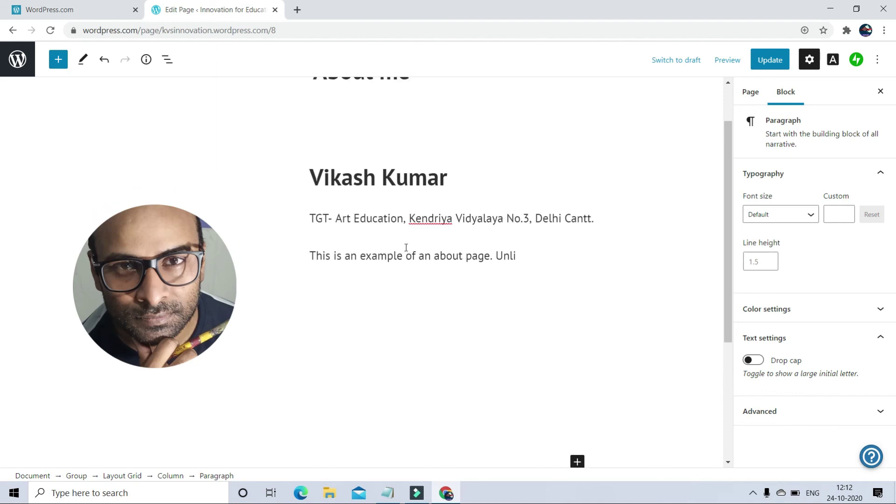
{"action": "key", "text": "ctrl+BackSpace"}
{"action": "key", "text": "ctrl+BackSpace"}
{"action": "key", "text": "ctrl+BackSpace"}
{"action": "key", "text": "ctrl+BackSpace"}
{"action": "key", "text": "ctrl+BackSpace"}
{"action": "key", "text": "ctrl+BackSpace"}
{"action": "key", "text": "ctrl+BackSpace"}
{"action": "key", "text": "ctrl+BackSpace"}
{"action": "key", "text": "BackSpace"}
{"action": "key", "text": "BackSpace"}
{"action": "key", "text": "BackSpace"}
{"action": "key", "text": "BackSpace"}
{"action": "key", "text": "BackSpace"}
{"action": "type", "text": "I have created this blog/website where students can get Art edu"}
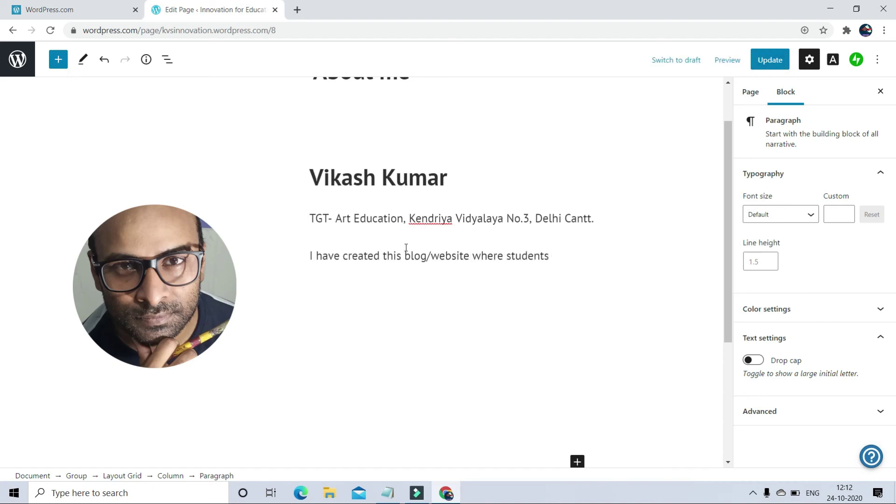
{"action": "key", "text": "BackSpace"}
{"action": "key", "text": "BackSpace"}
{"action": "key", "text": "BackSpace"}
{"action": "key", "text": "BackSpace"}
{"action": "key", "text": "BackSpace"}
{"action": "key", "text": "BackSpace"}
{"action": "key", "text": "BackSpace"}
{"action": "type", "text": "education material"}
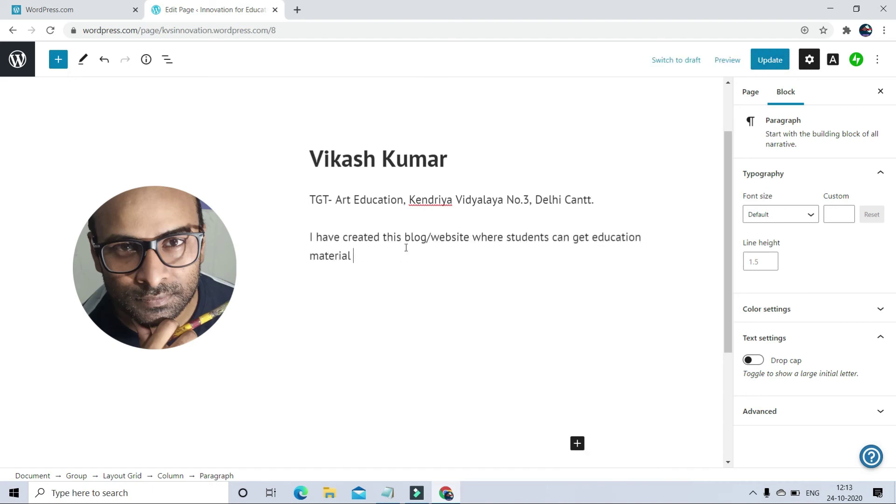
{"action": "type", "text": " of Art, Design"}
{"action": "key", "text": "BackSpace"}
{"action": "key", "text": "BackSpace"}
{"action": "key", "text": "BackSpace"}
{"action": "type", "text": "of Art, Design and Architecture field"}
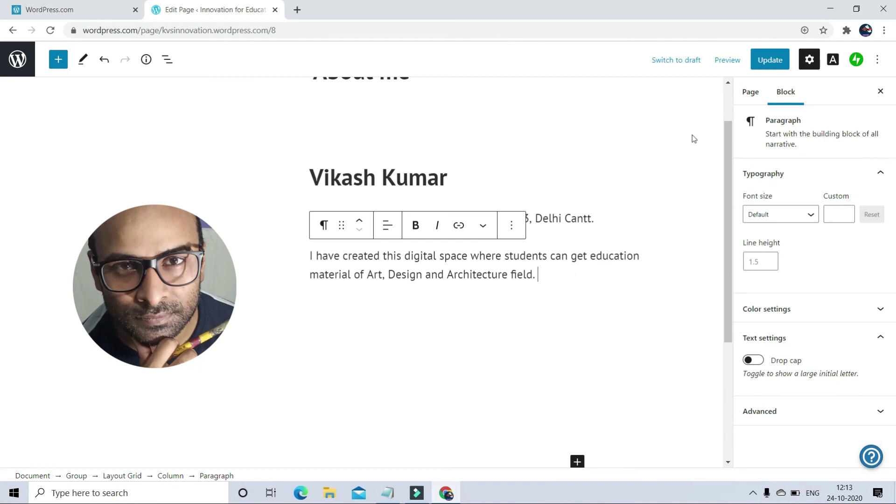
Step: Update the About me page and preview the live version in a new tab
{"action": "left_click", "coordinate": [770, 60]}
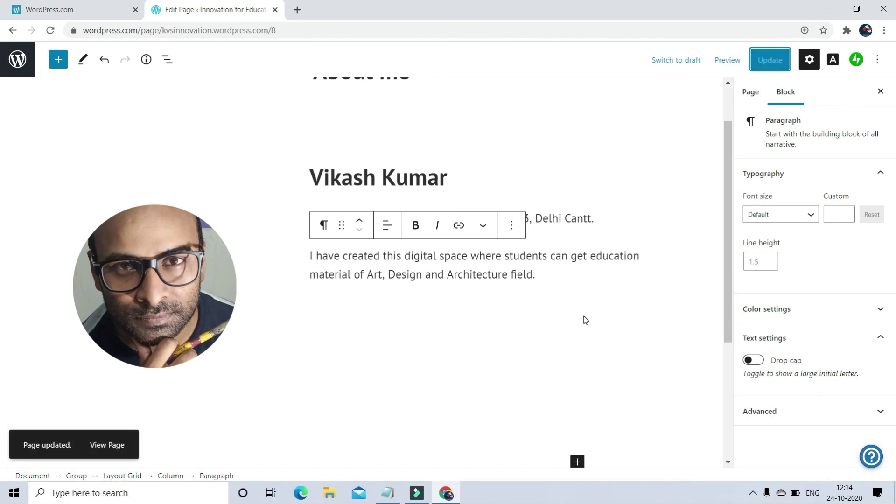
{"action": "left_click", "coordinate": [732, 65]}
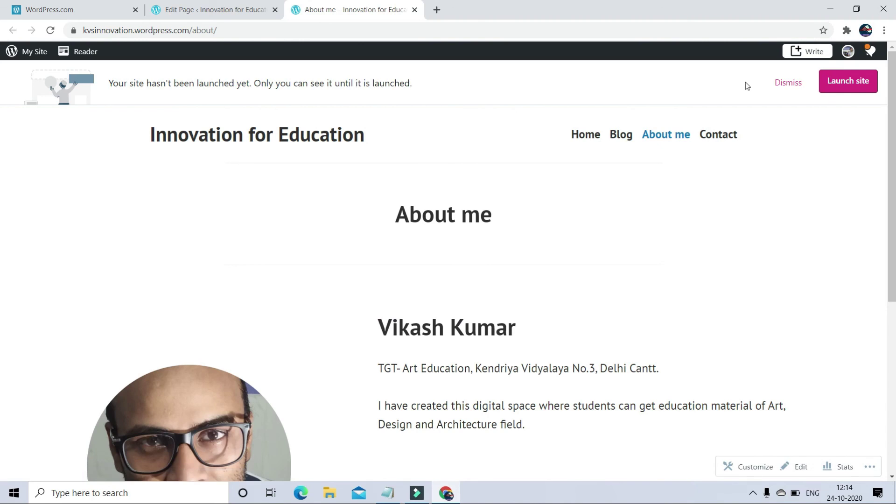
{"action": "scroll", "coordinate": [435, 382], "scroll_direction": "down", "scroll_amount": 2}
{"action": "scroll", "coordinate": [435, 382], "scroll_direction": "up", "scroll_amount": 2}
Step: Launch the site on the free wordpress.com address, skipping the domain purchase and paid plans
{"action": "left_click", "coordinate": [839, 94]}
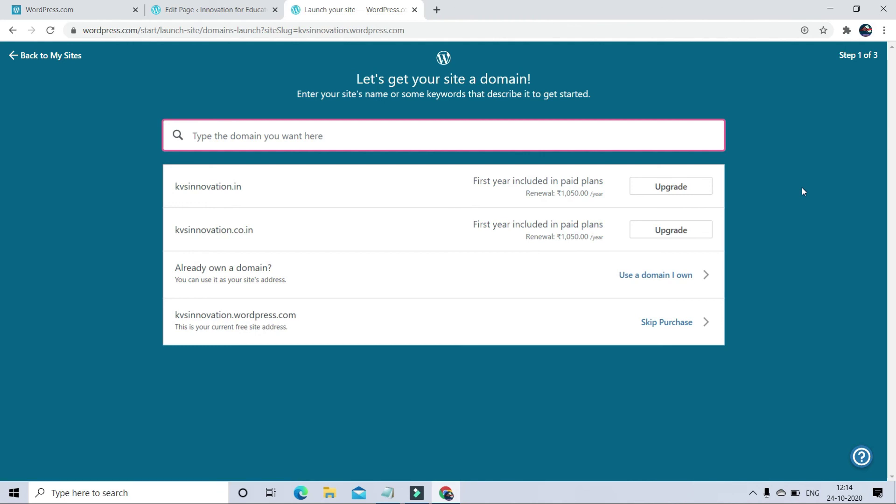
{"action": "left_click", "coordinate": [672, 323]}
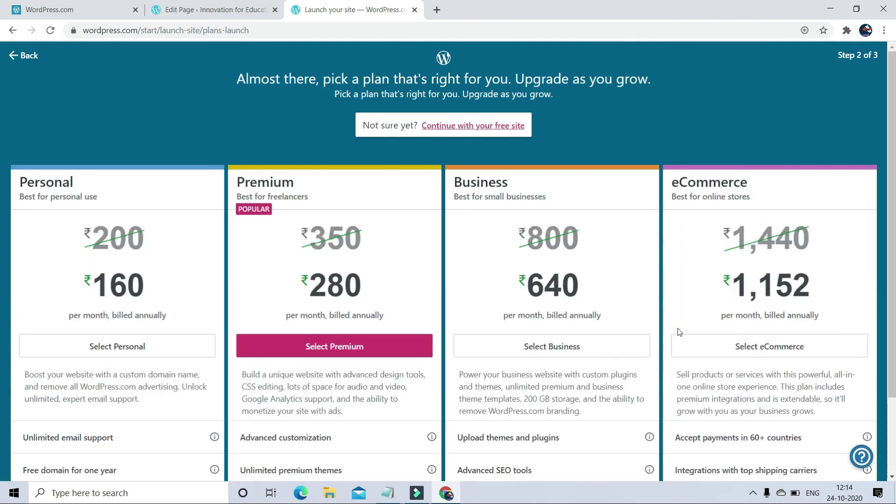
{"action": "left_click", "coordinate": [467, 126]}
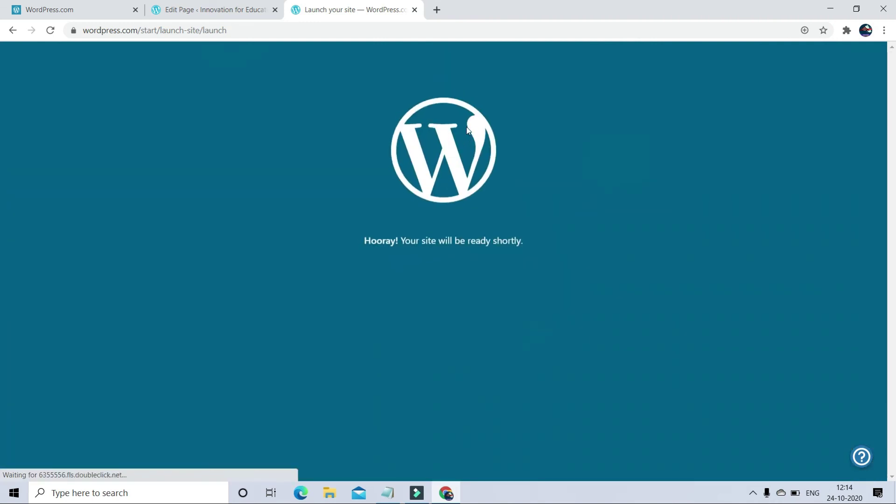